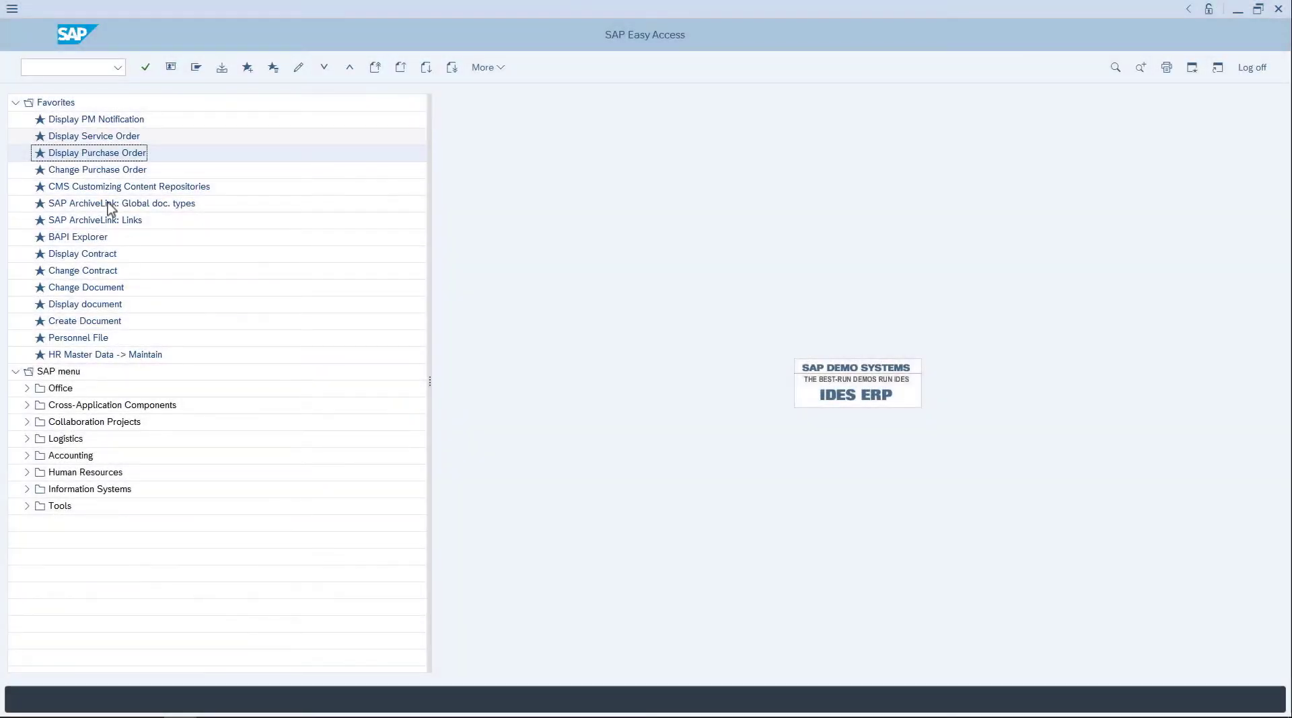
Step: Open the standard purchase order from the Display Purchase Order favorite in Easy Access
double_click(107, 155)
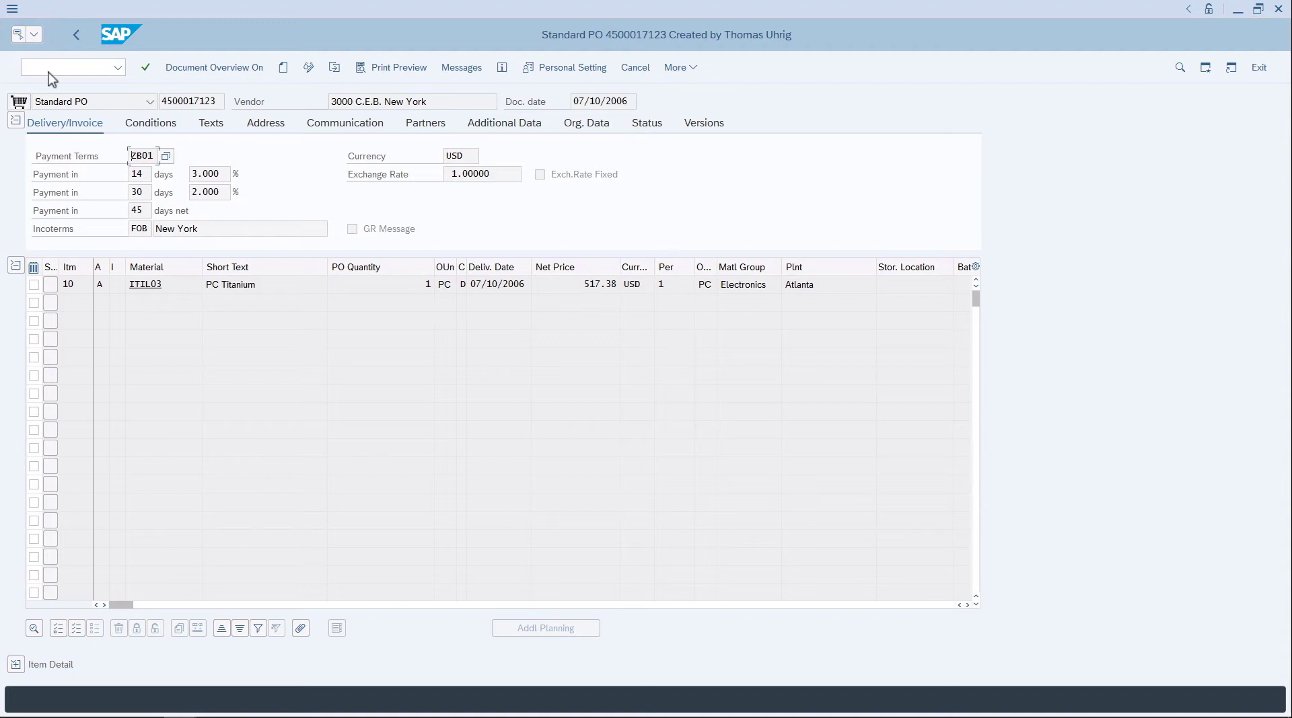
Step: Open the order's attachment list and choose New > Store business document
left_click(34, 40)
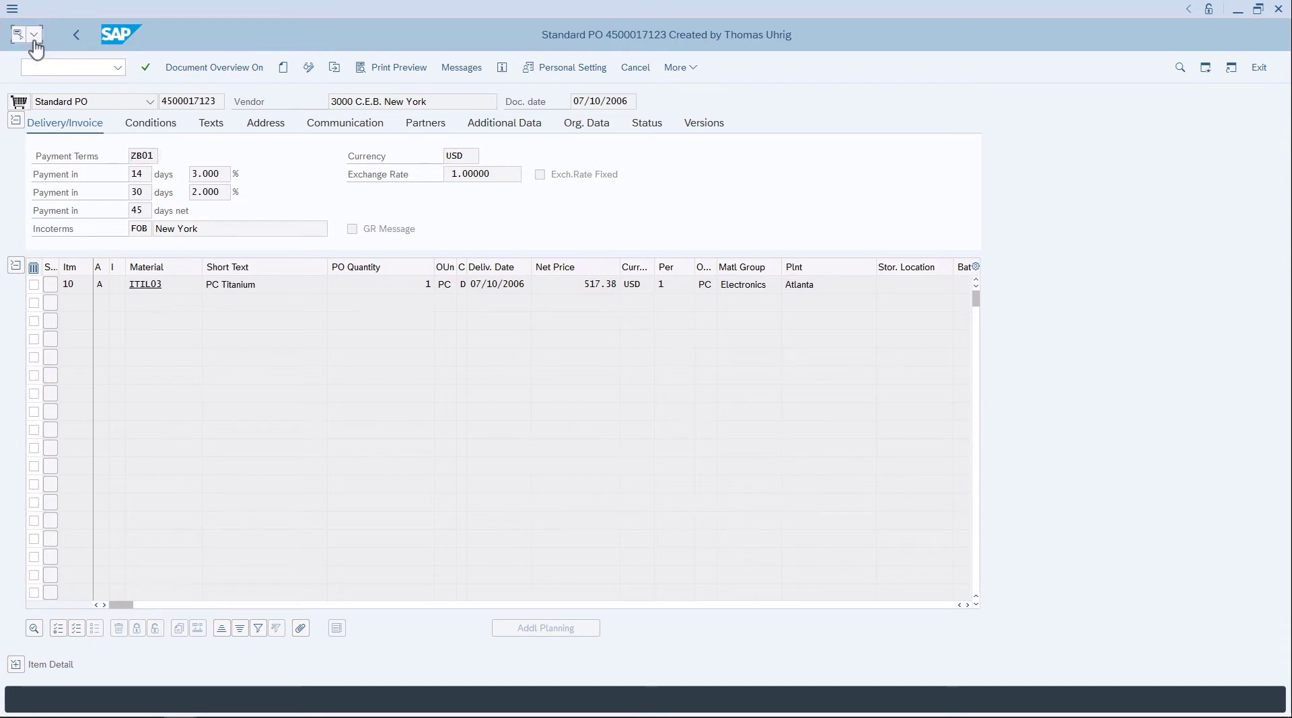
left_click(32, 40)
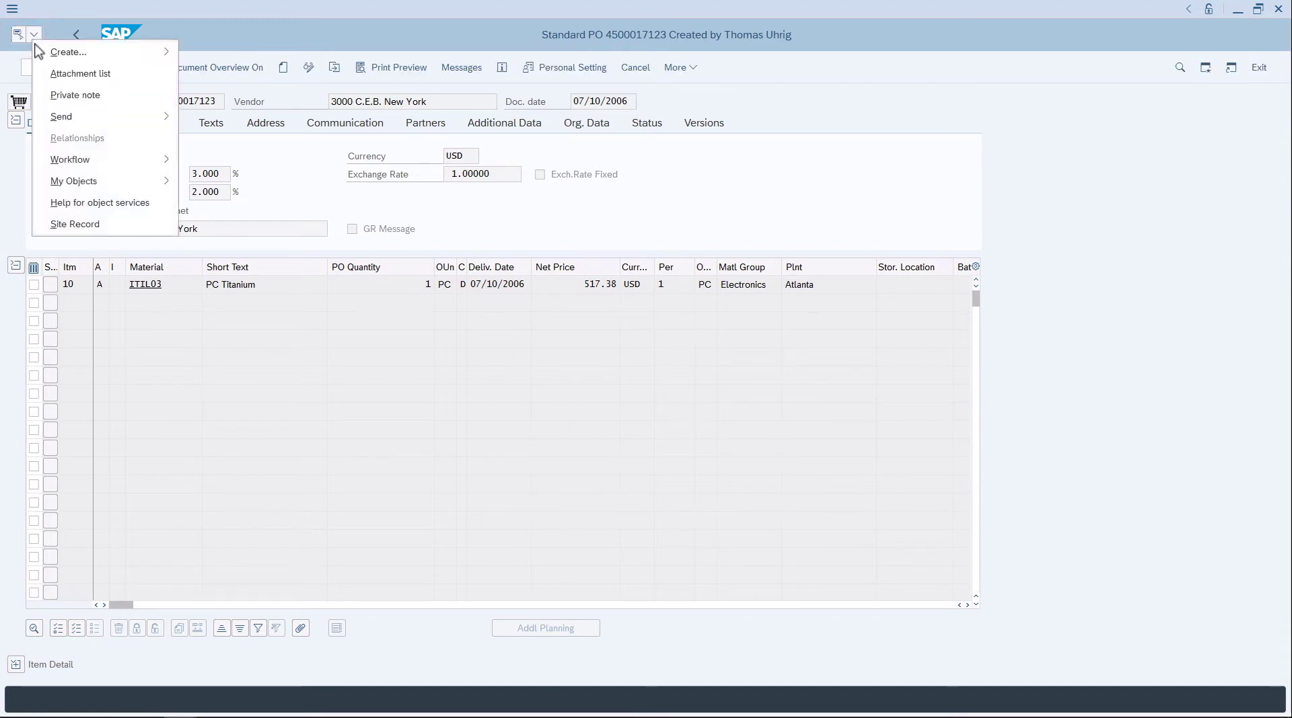
left_click(64, 76)
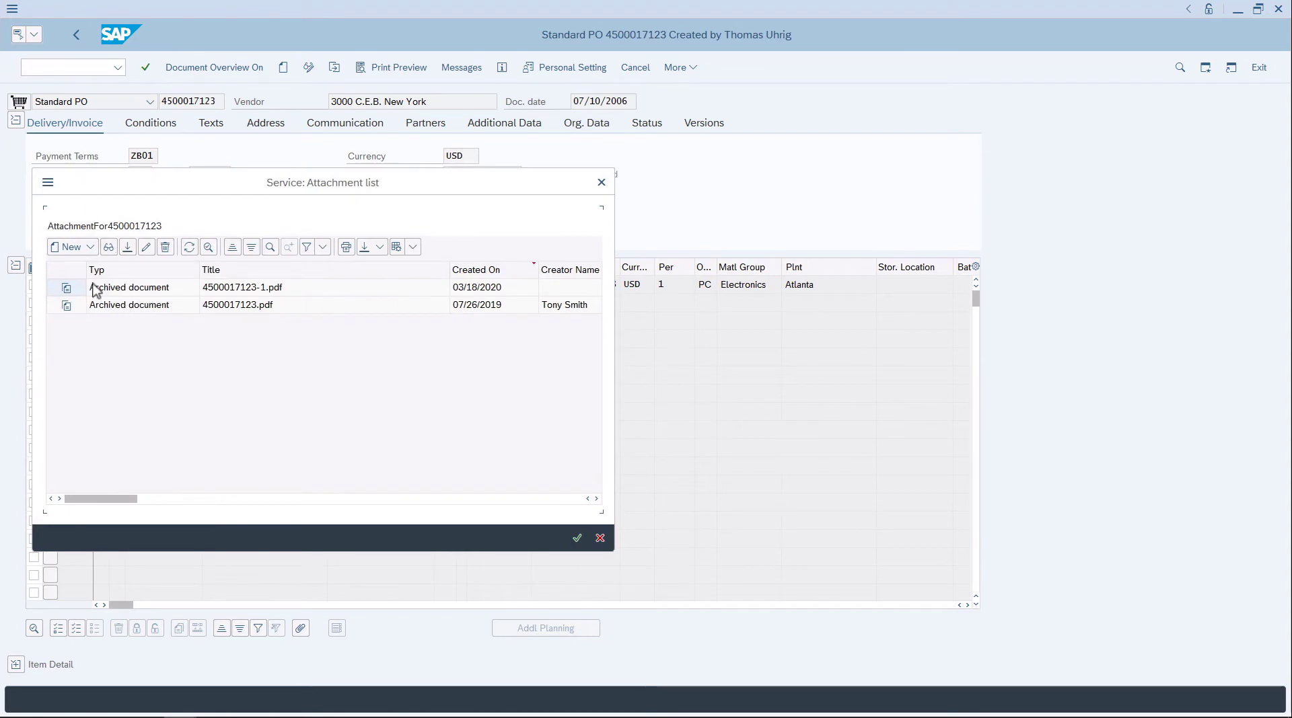
left_click(90, 247)
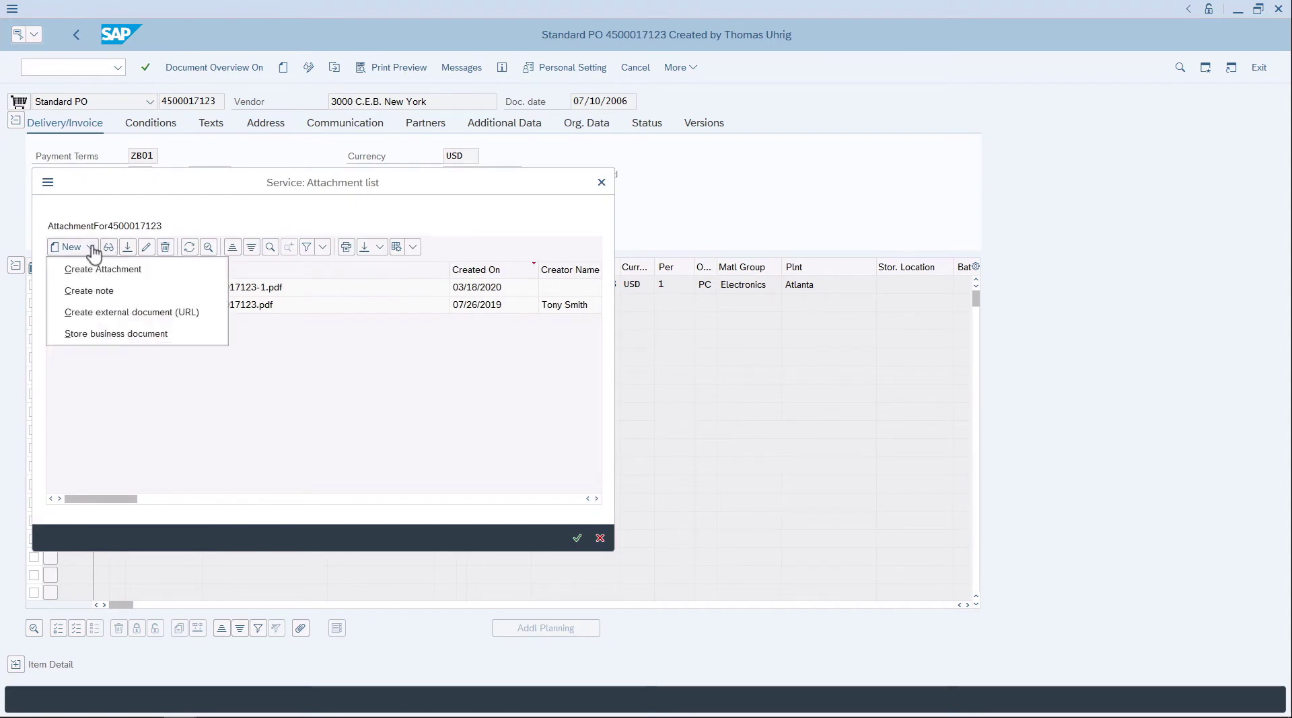
left_click(93, 335)
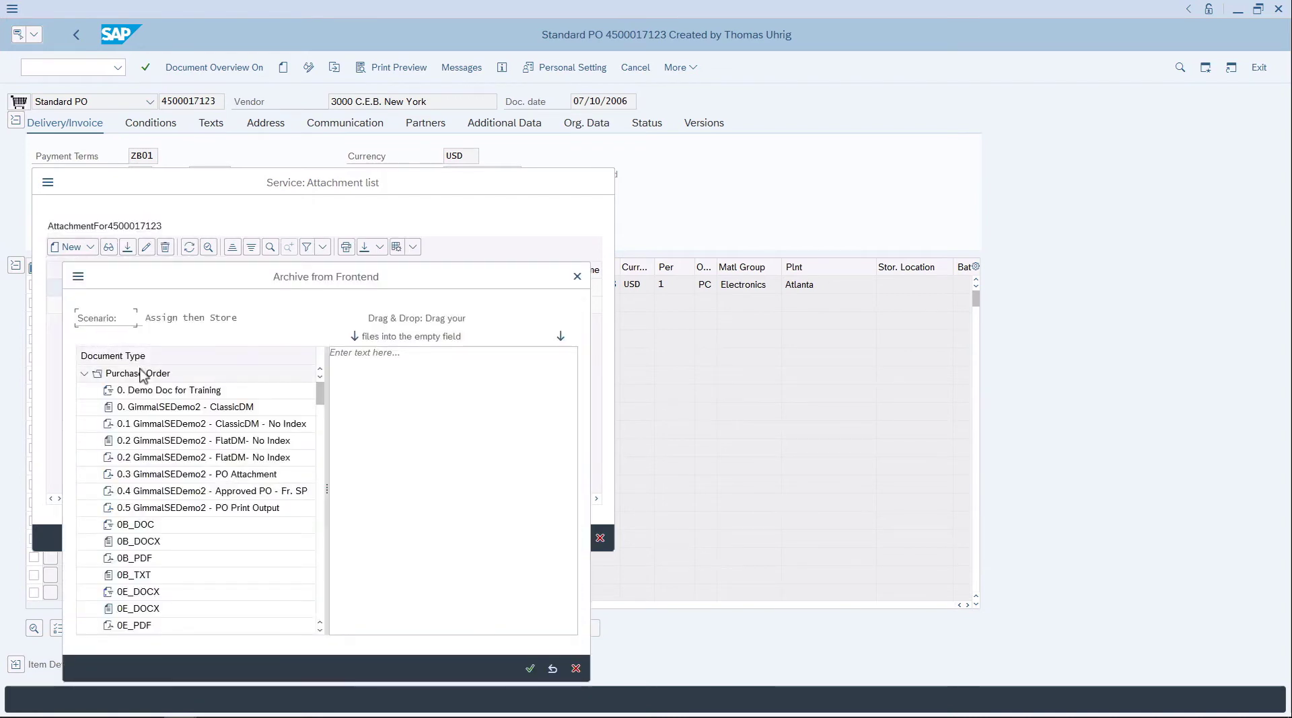
Step: Archive invoice (1).pdf as 0.3 GimmalSEDemo2 - PO Attachment, then close the attachment list
left_click(163, 475)
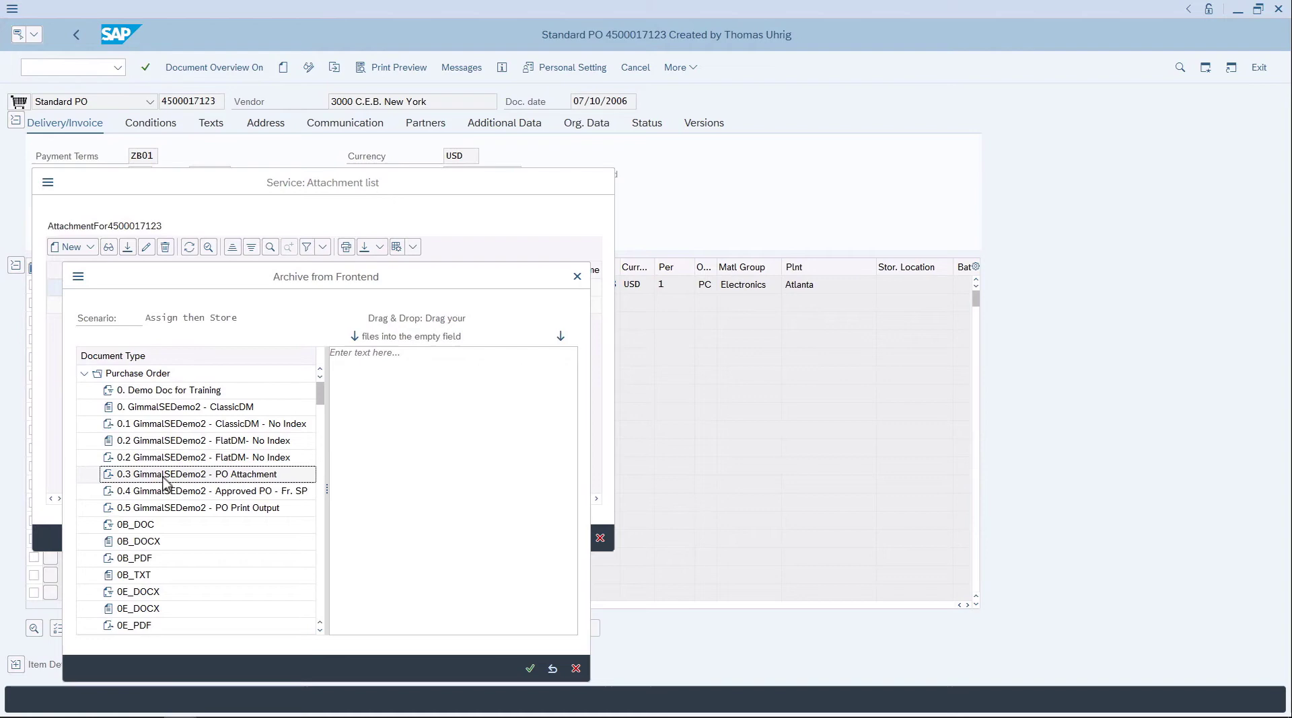
mouse_move(152, 707)
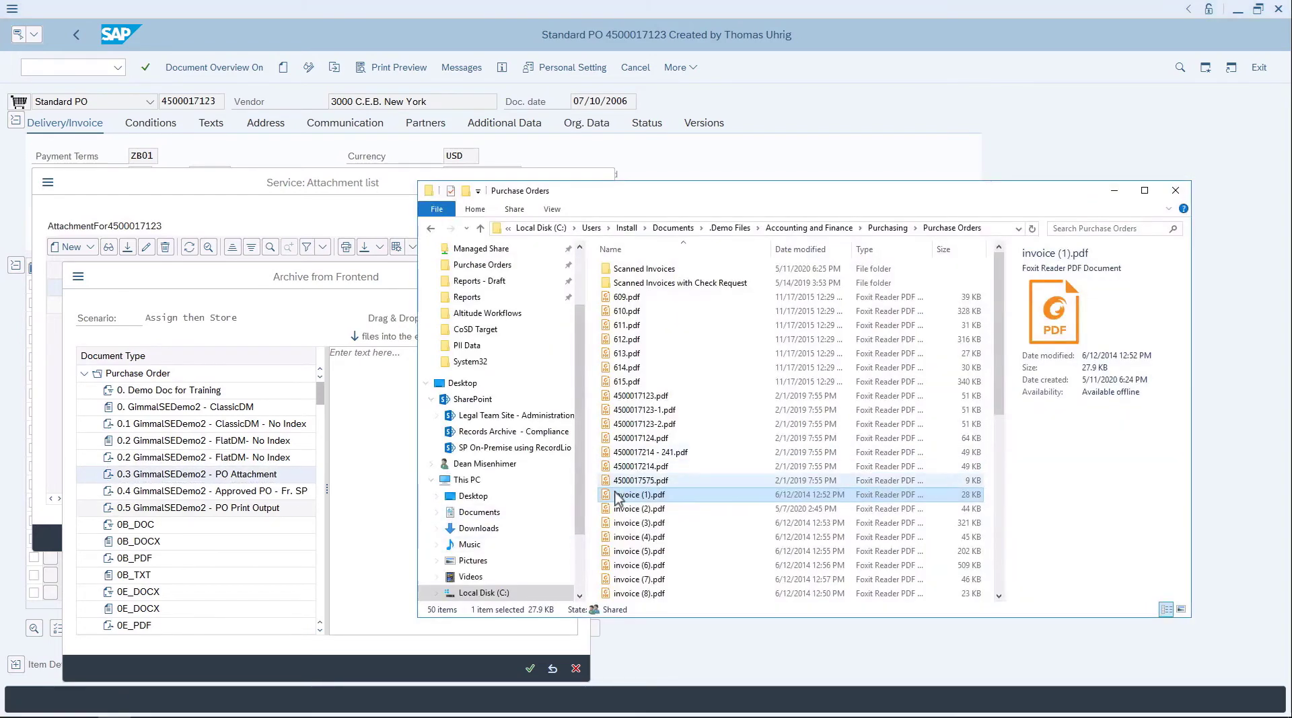
left_click_drag(615, 501, 376, 518)
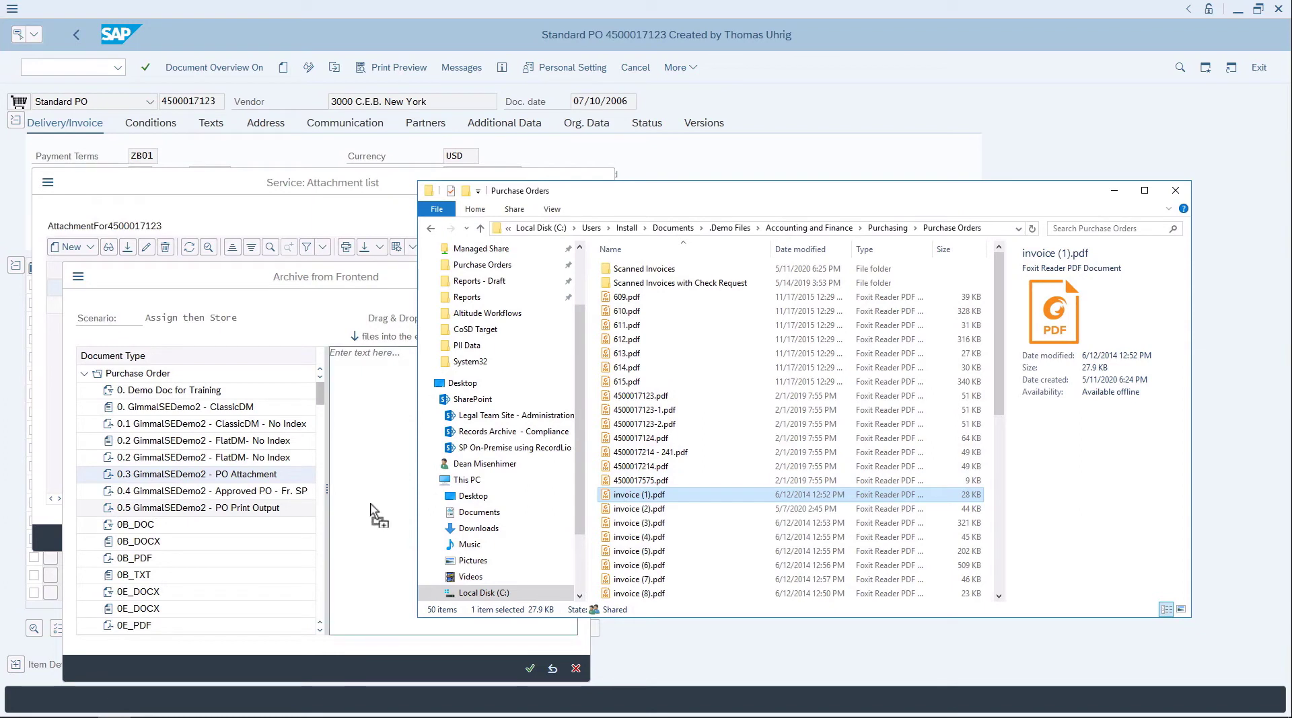
left_click(243, 284)
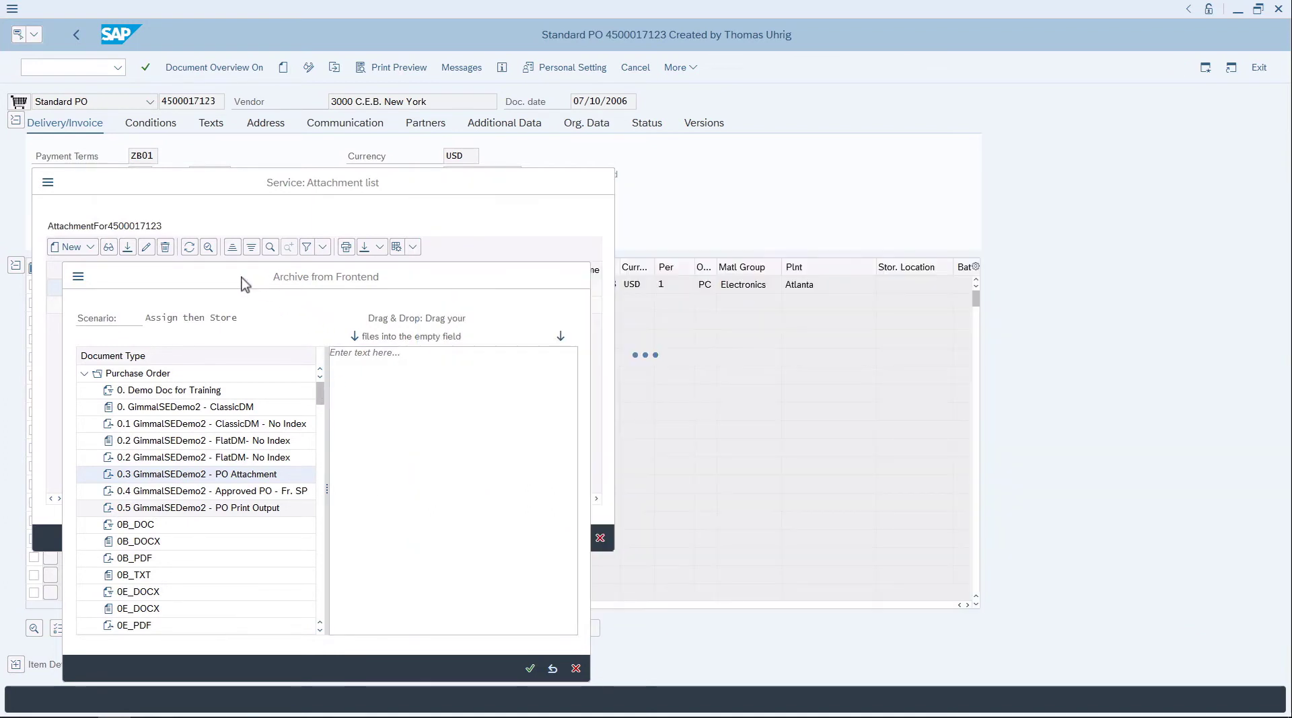
key("alt+space")
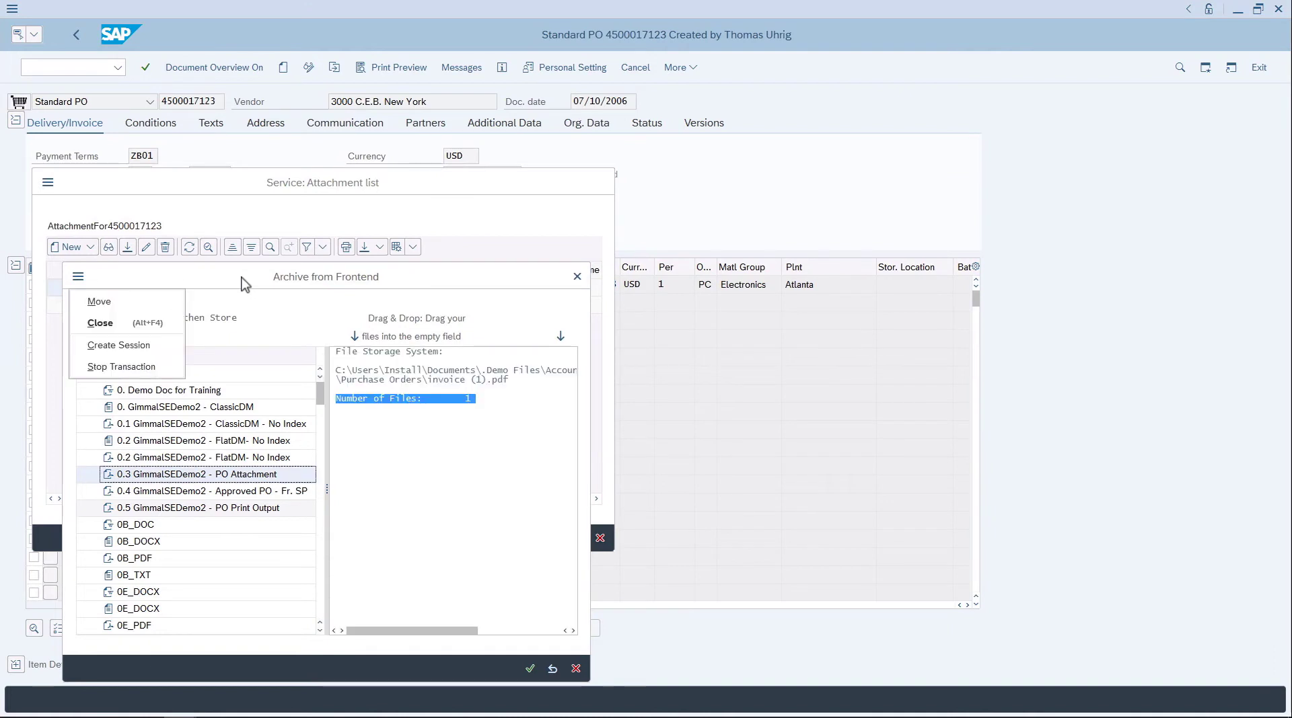
left_click(531, 670)
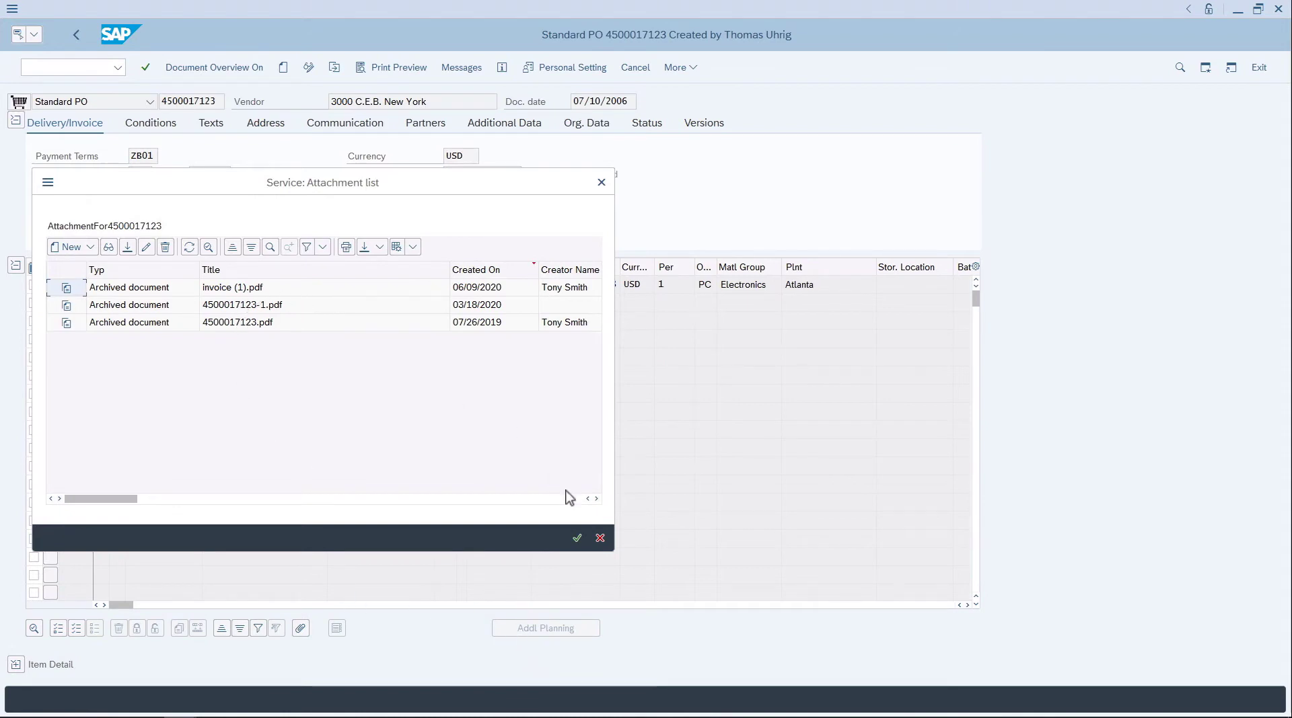
left_click(577, 538)
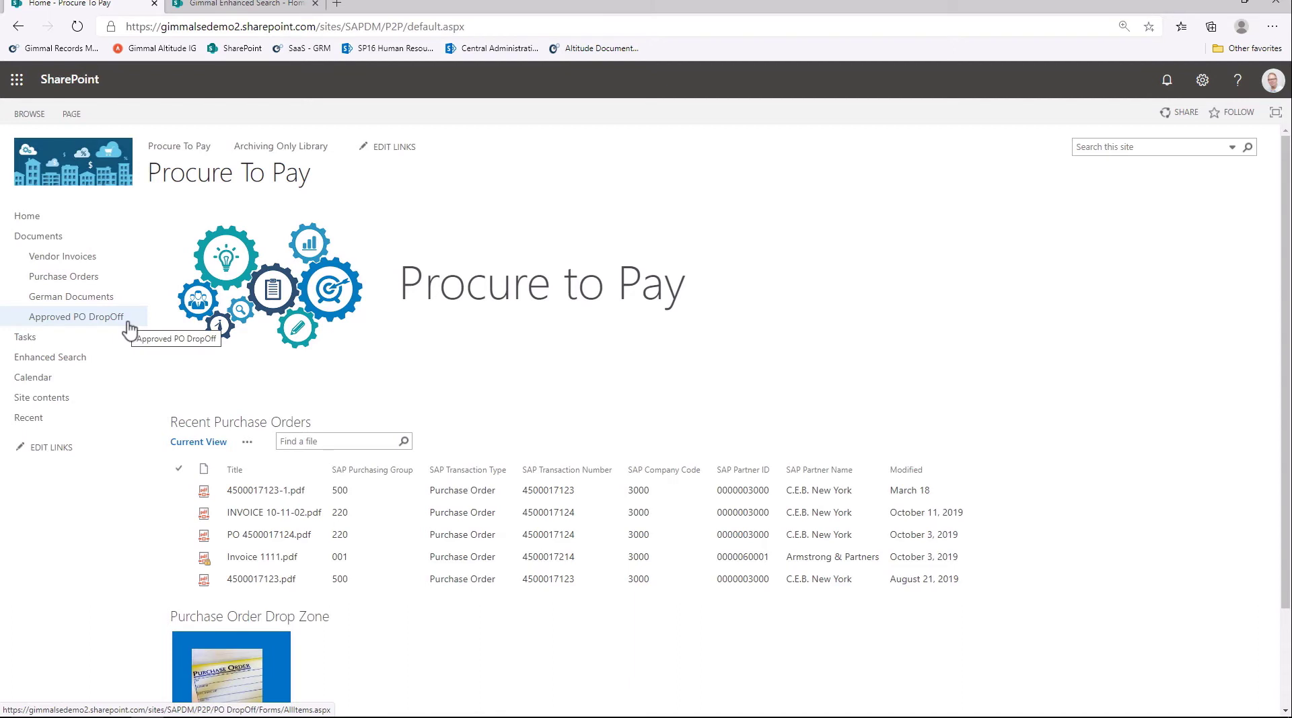
left_click(198, 424)
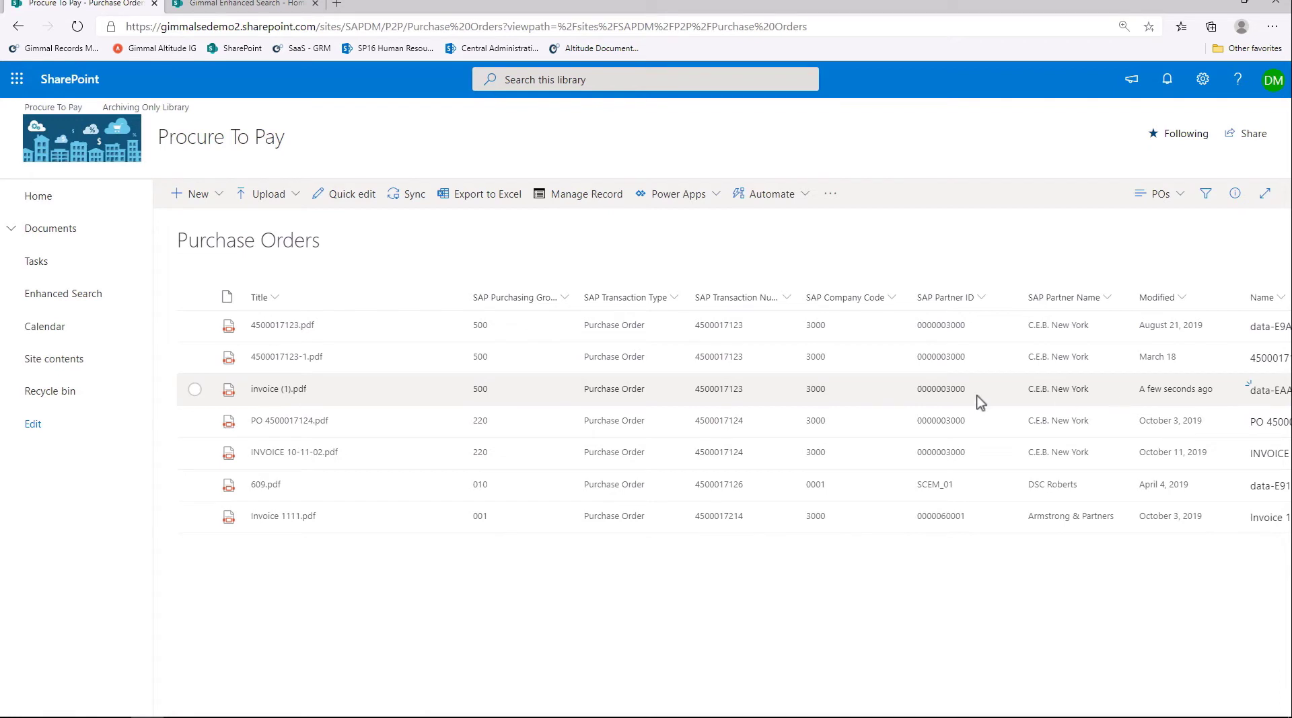
Step: Inspect invoice (1).pdf's SAP properties in the details pane, then go back to the Procure To Pay home page
left_click(194, 390)
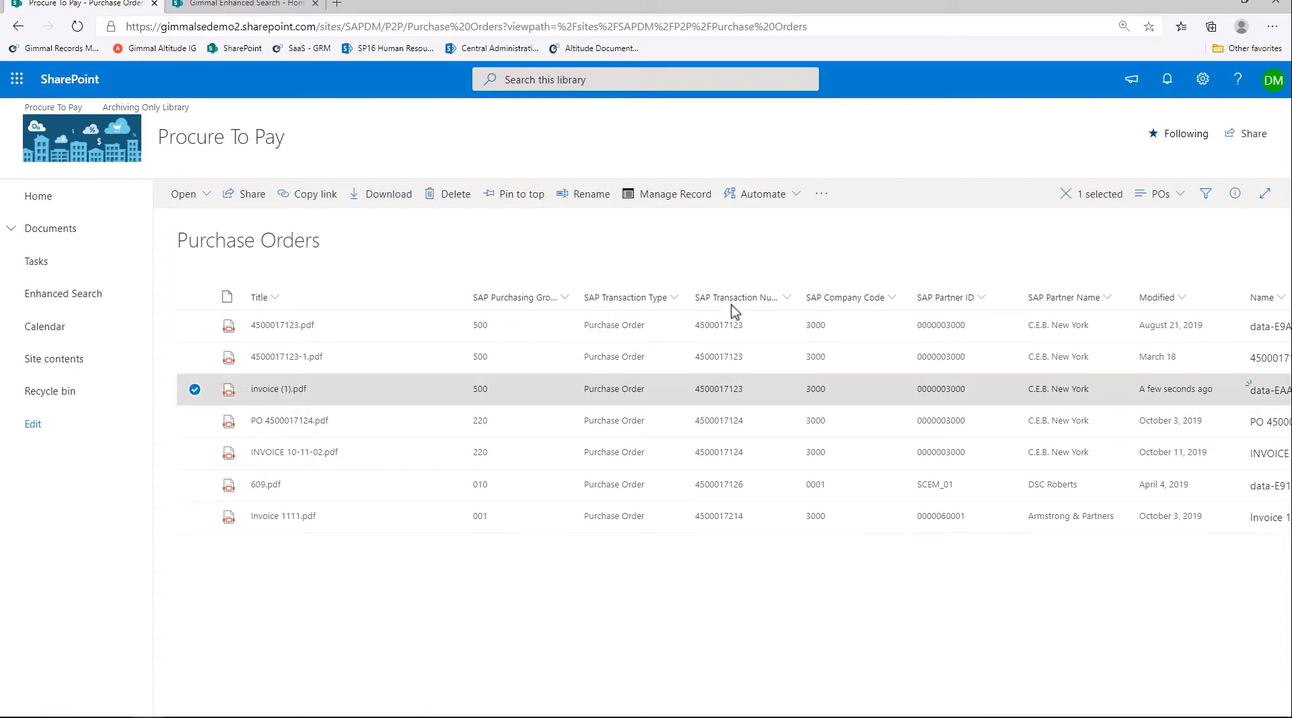
left_click(1236, 194)
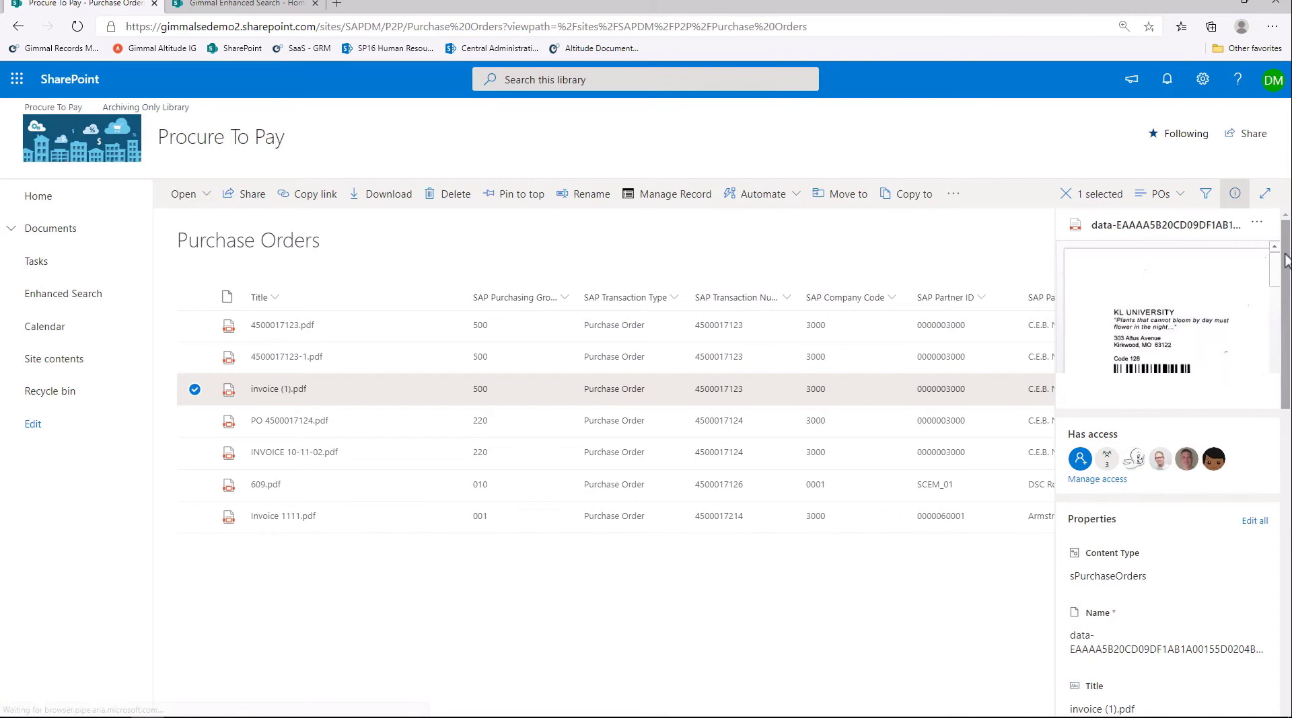
left_click_drag(1285, 260, 1260, 228)
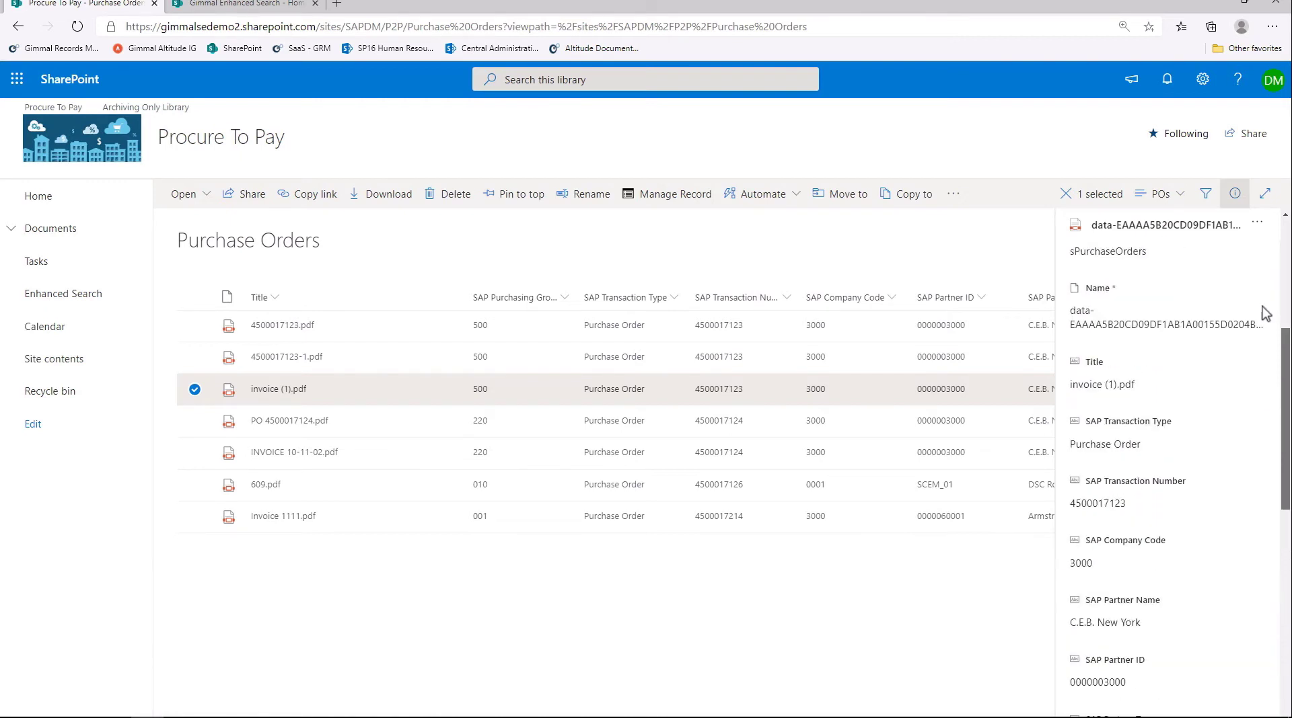
left_click(196, 394)
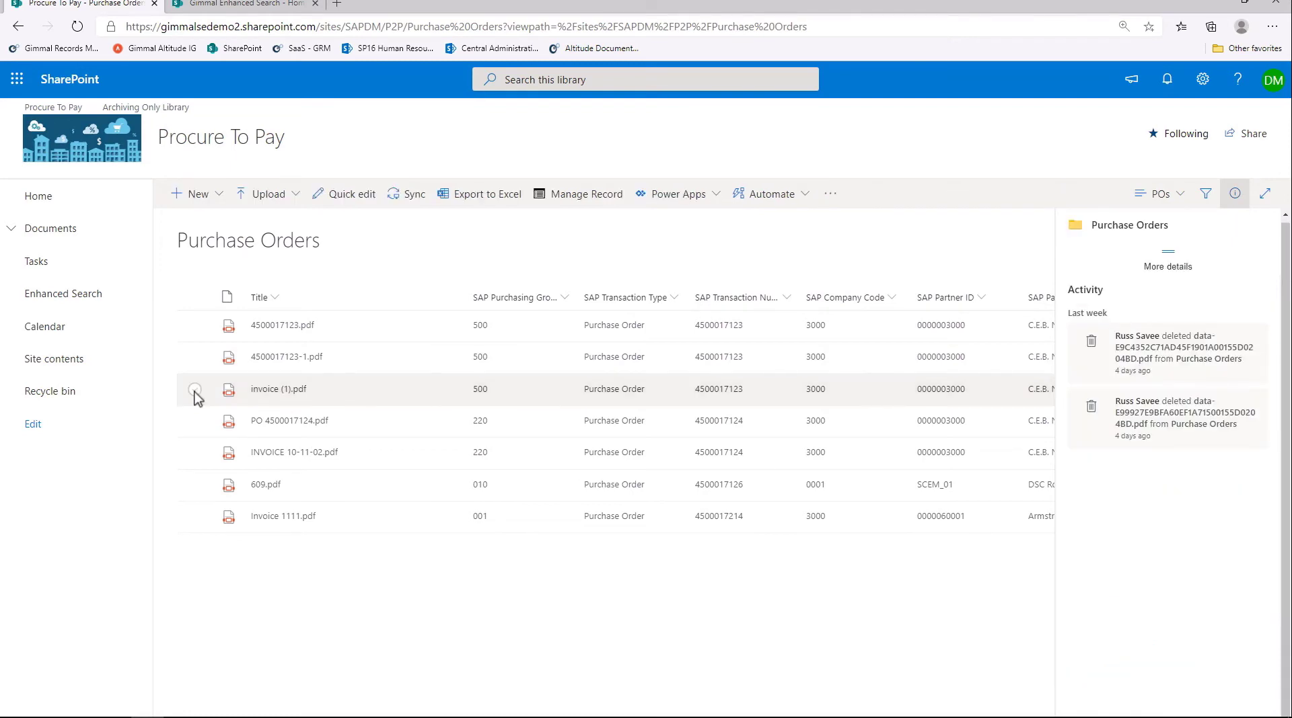
left_click(106, 152)
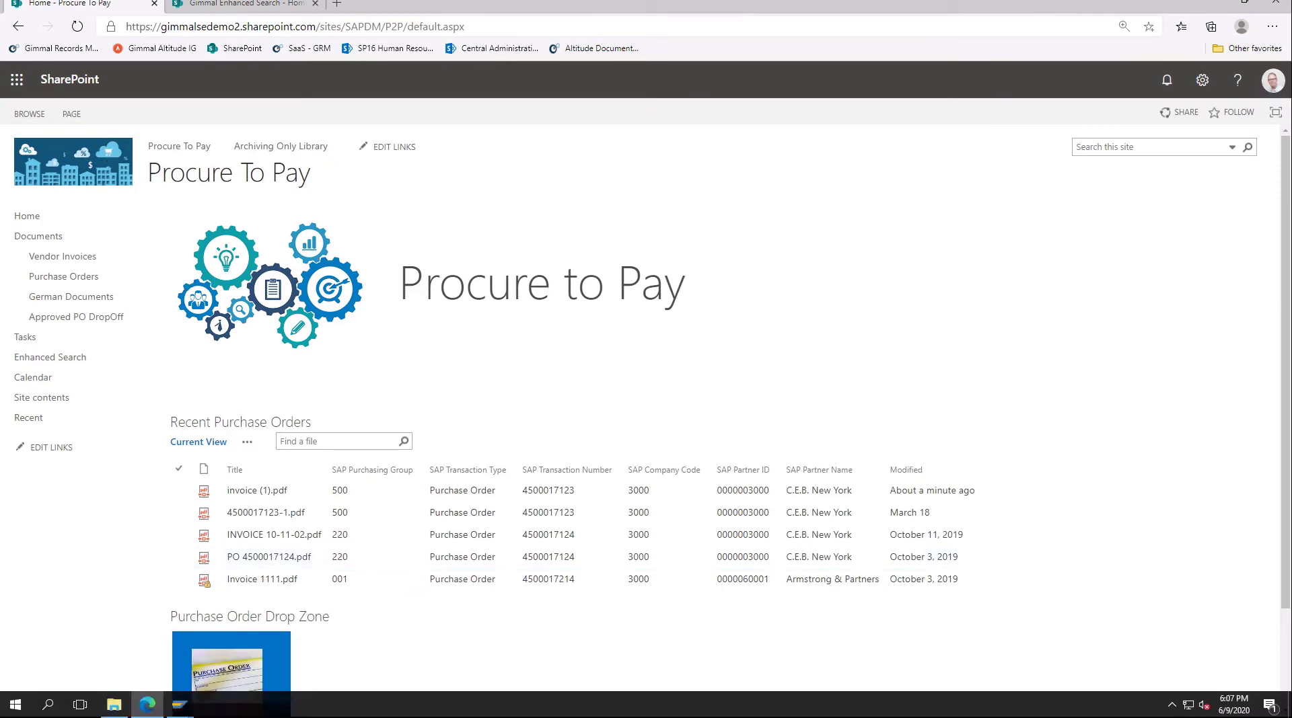
left_click(113, 706)
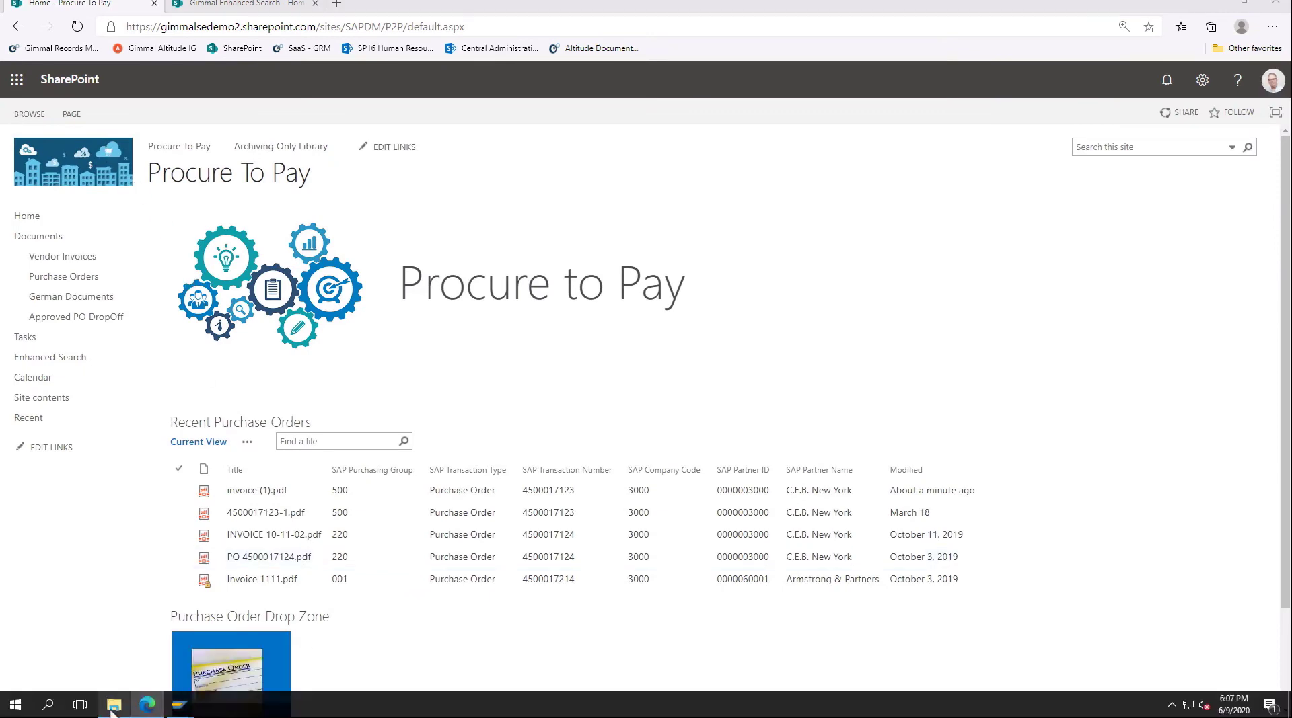
left_click_drag(631, 513, 256, 695)
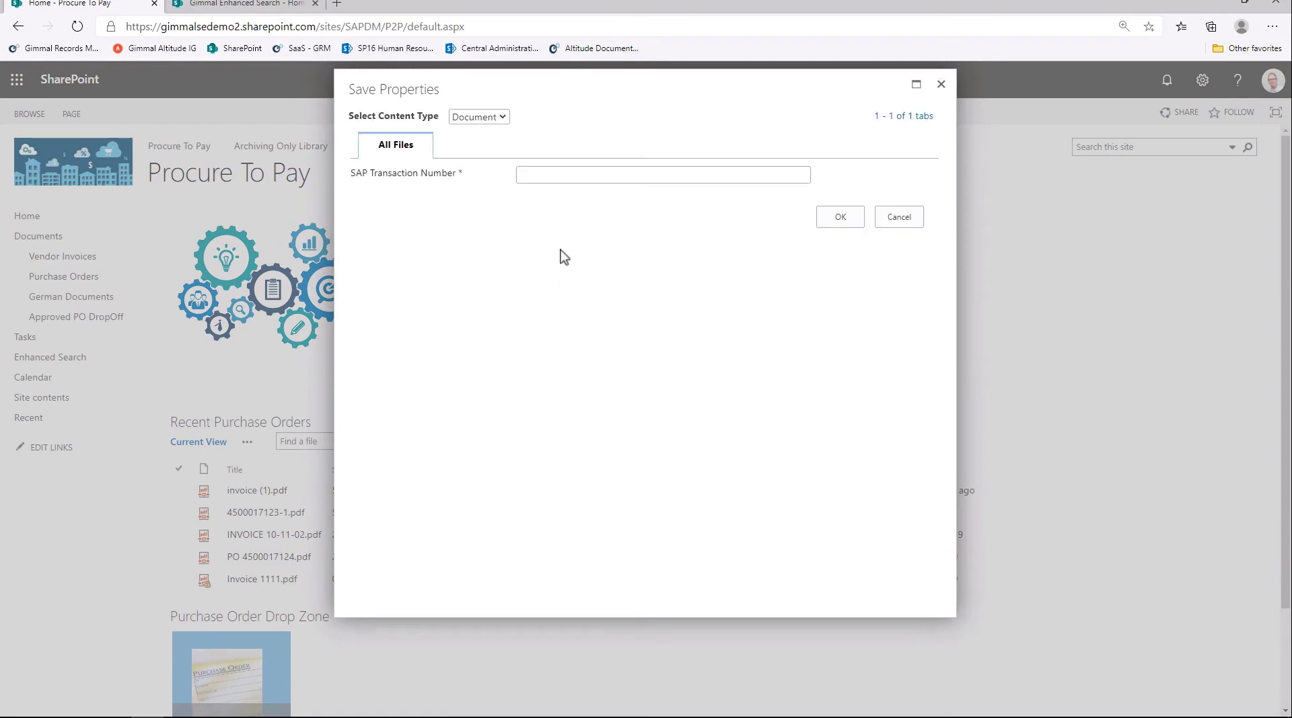
left_click(547, 173)
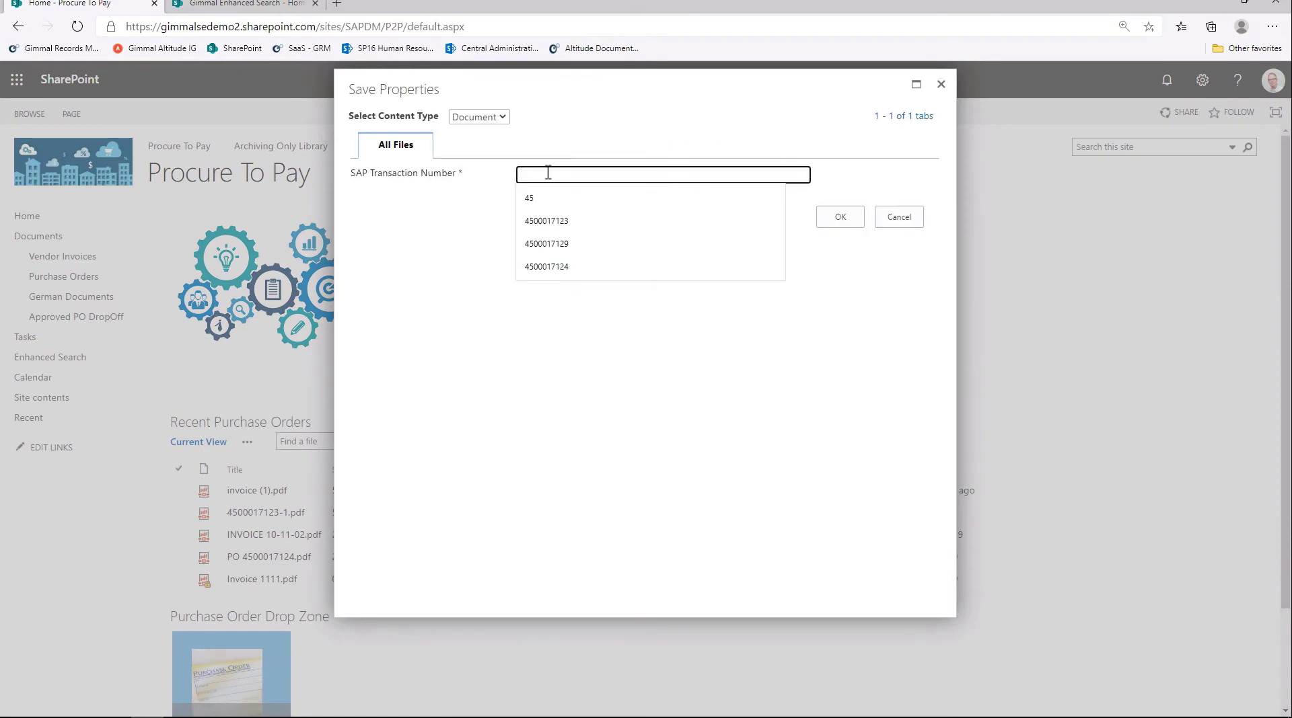
left_click(545, 221)
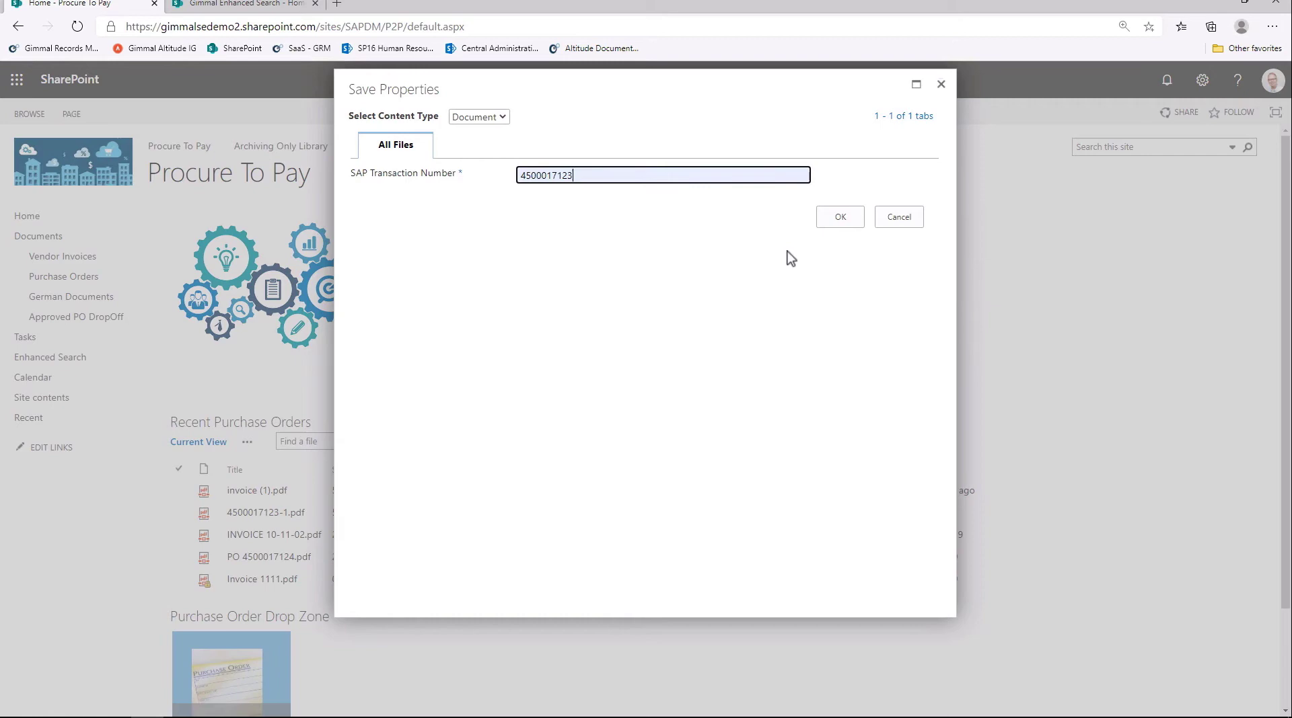
left_click(840, 219)
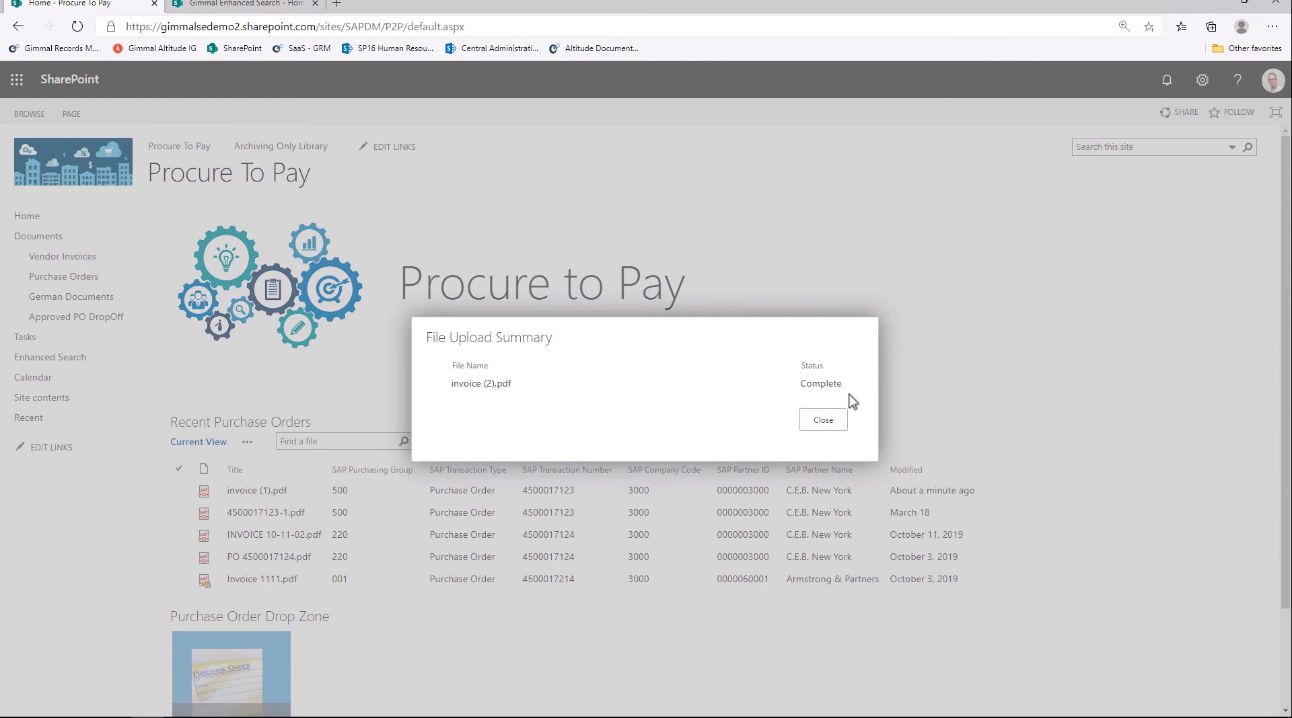
left_click(823, 420)
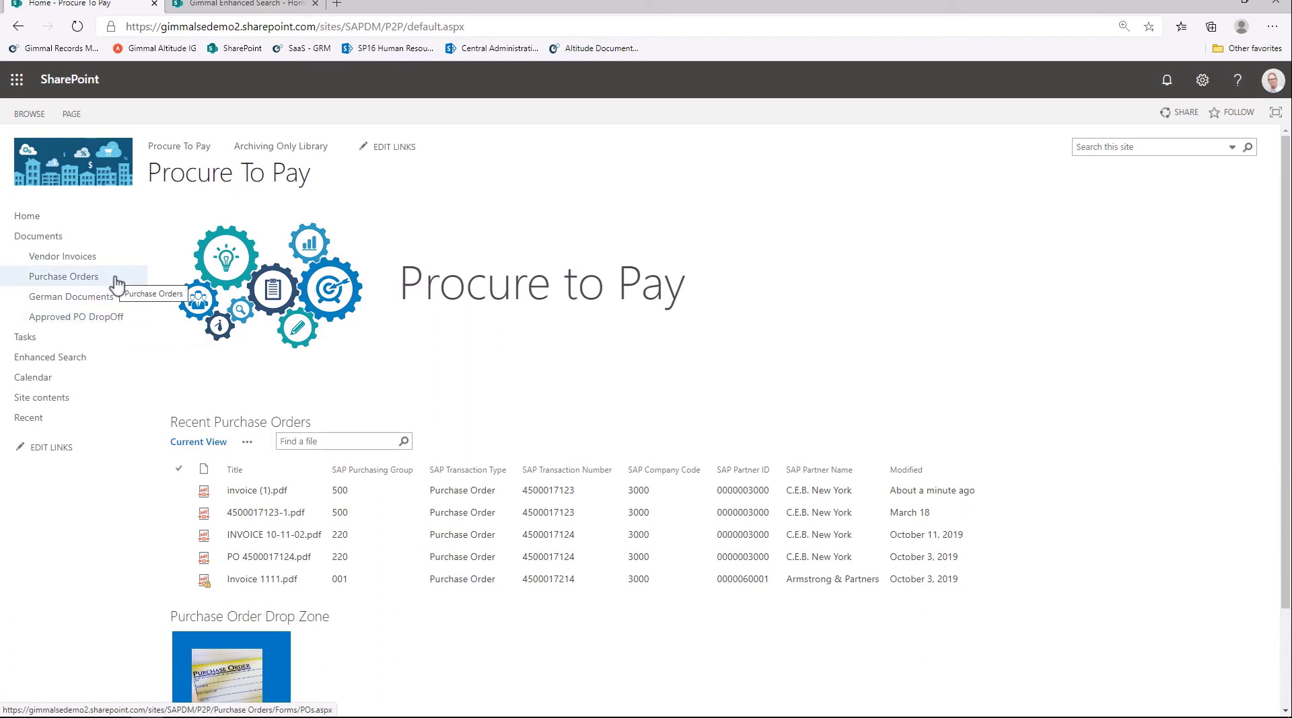
Step: Open the Purchase Orders library to confirm invoice (2).pdf is listed
left_click(211, 428)
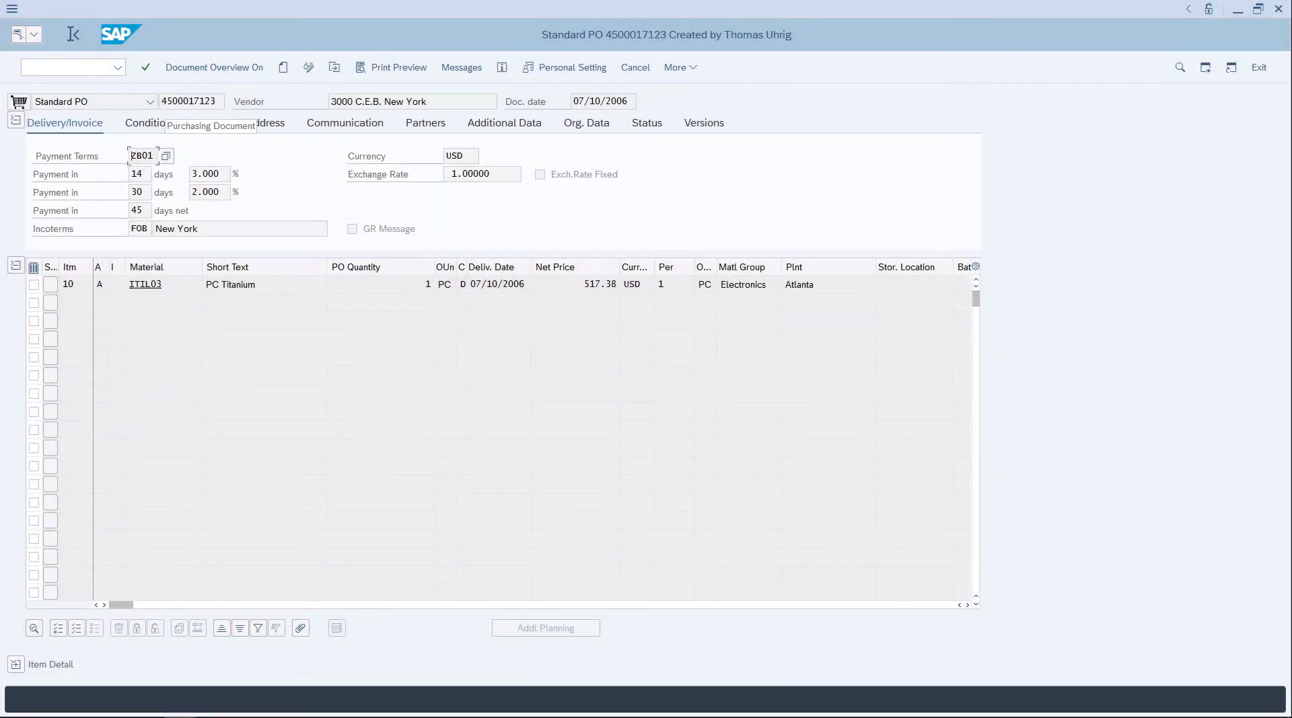
left_click(34, 34)
left_click(75, 79)
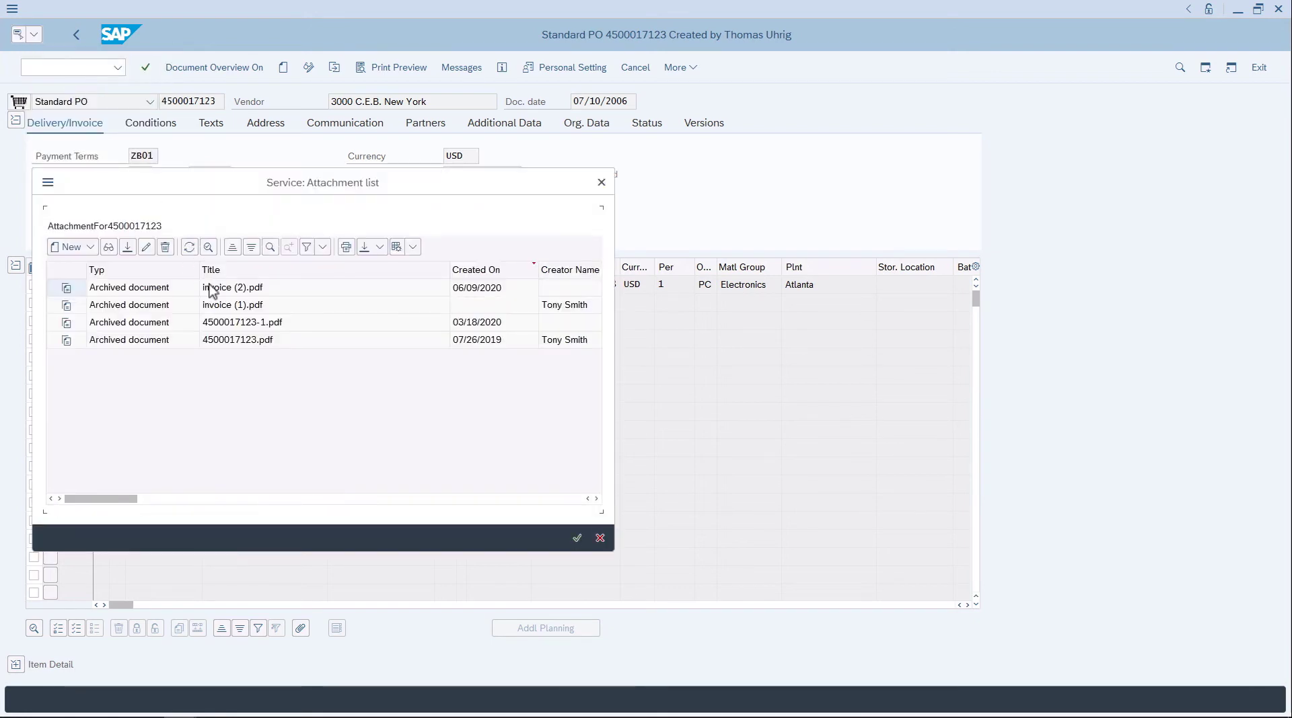
double_click(279, 296)
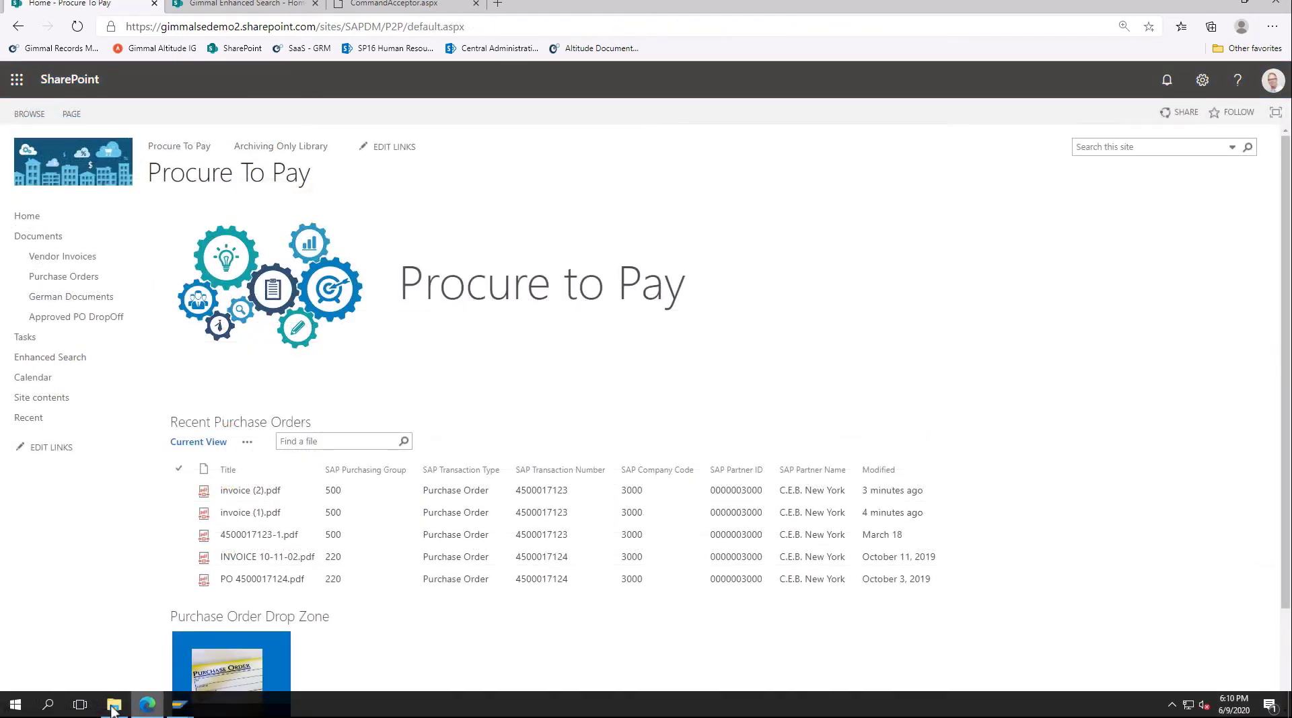
left_click(113, 706)
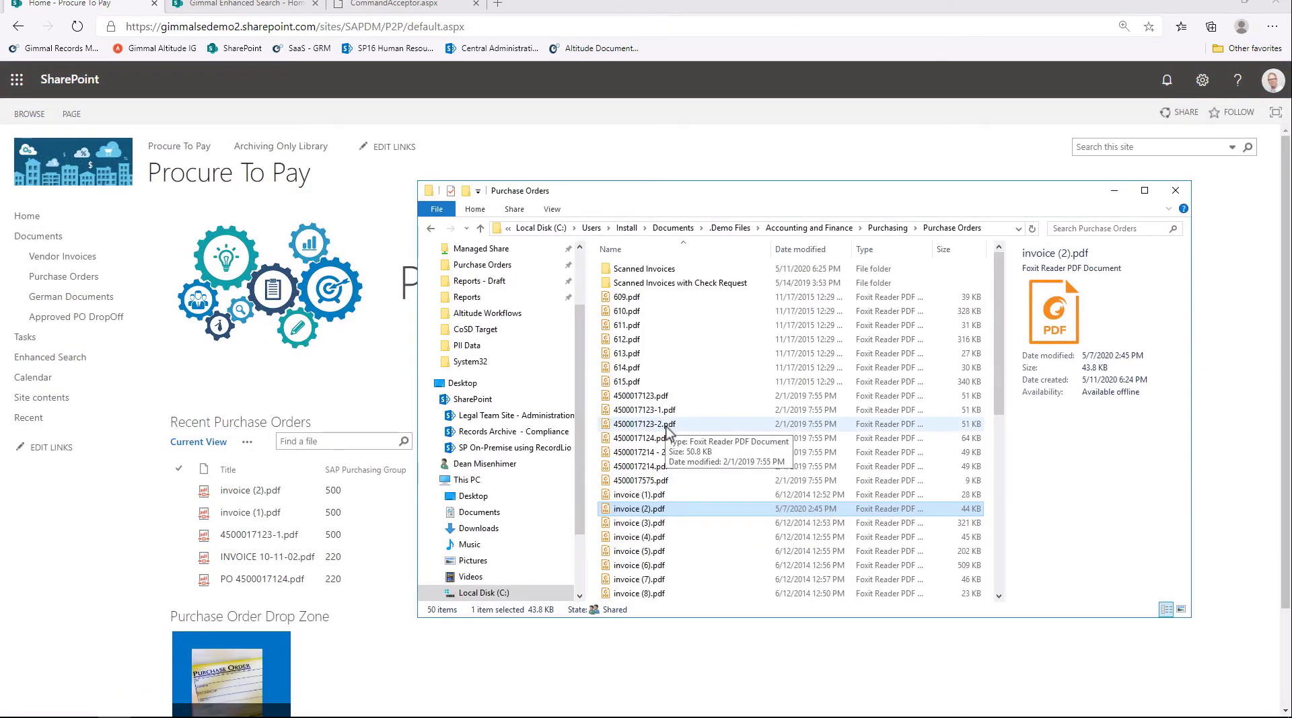
left_click(632, 356)
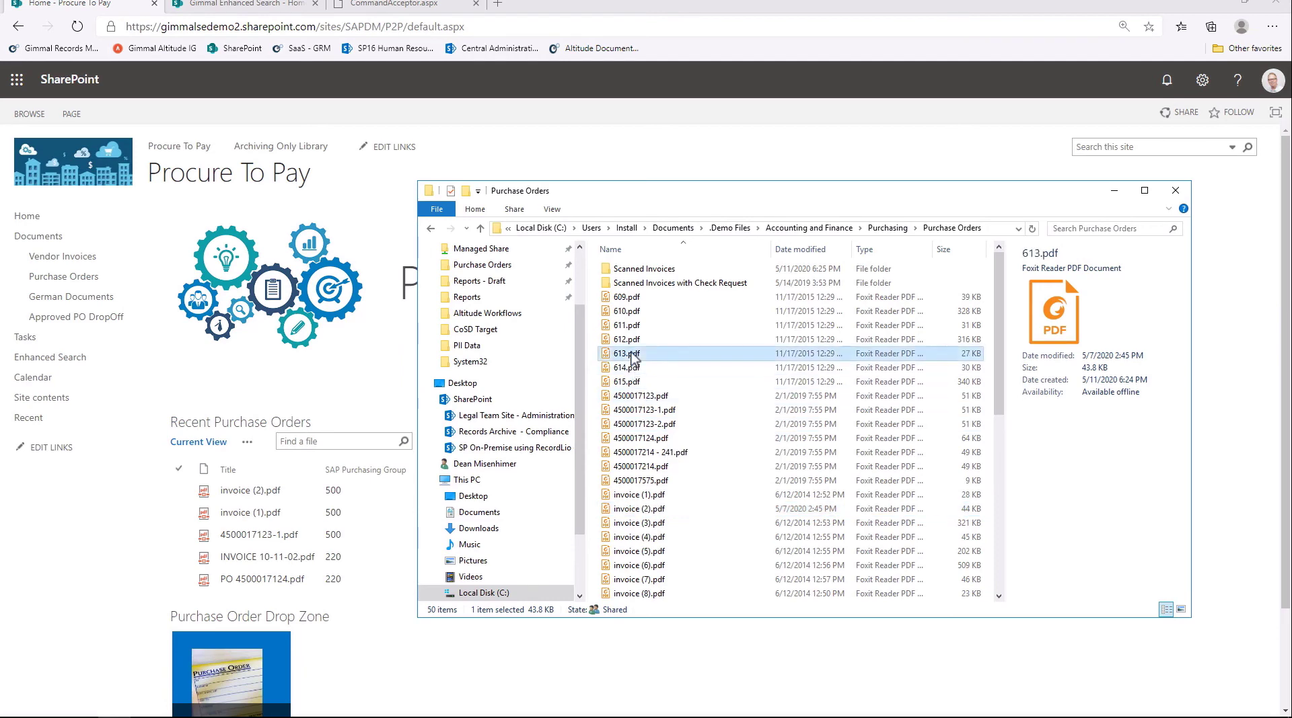
left_click_drag(633, 357, 261, 673)
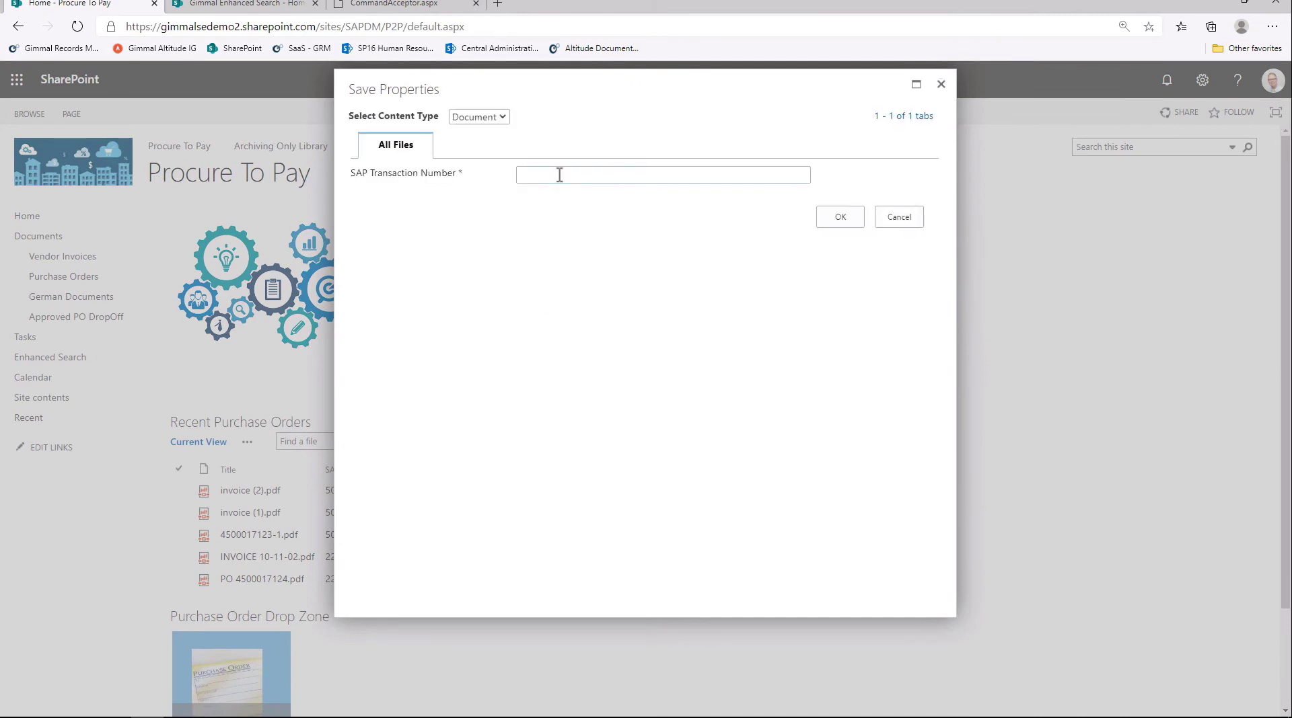
left_click(559, 175)
key("ctrl+v")
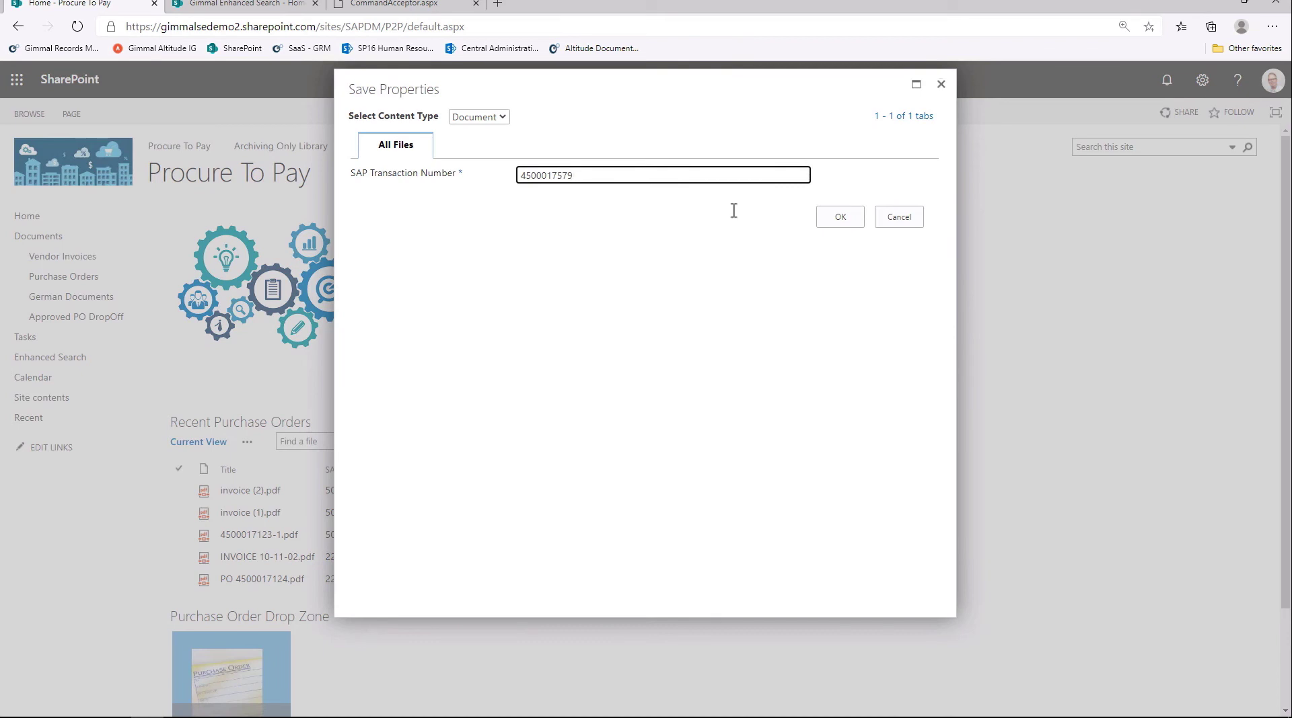
left_click(836, 217)
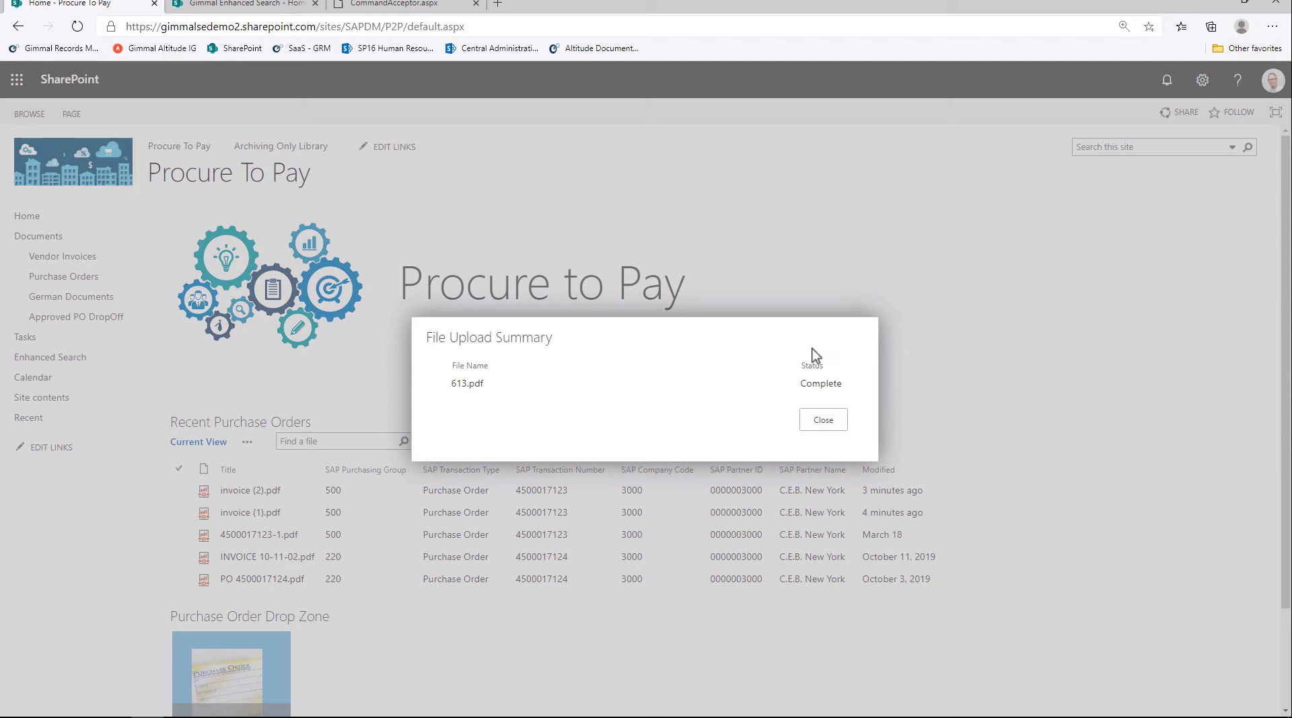
left_click(812, 423)
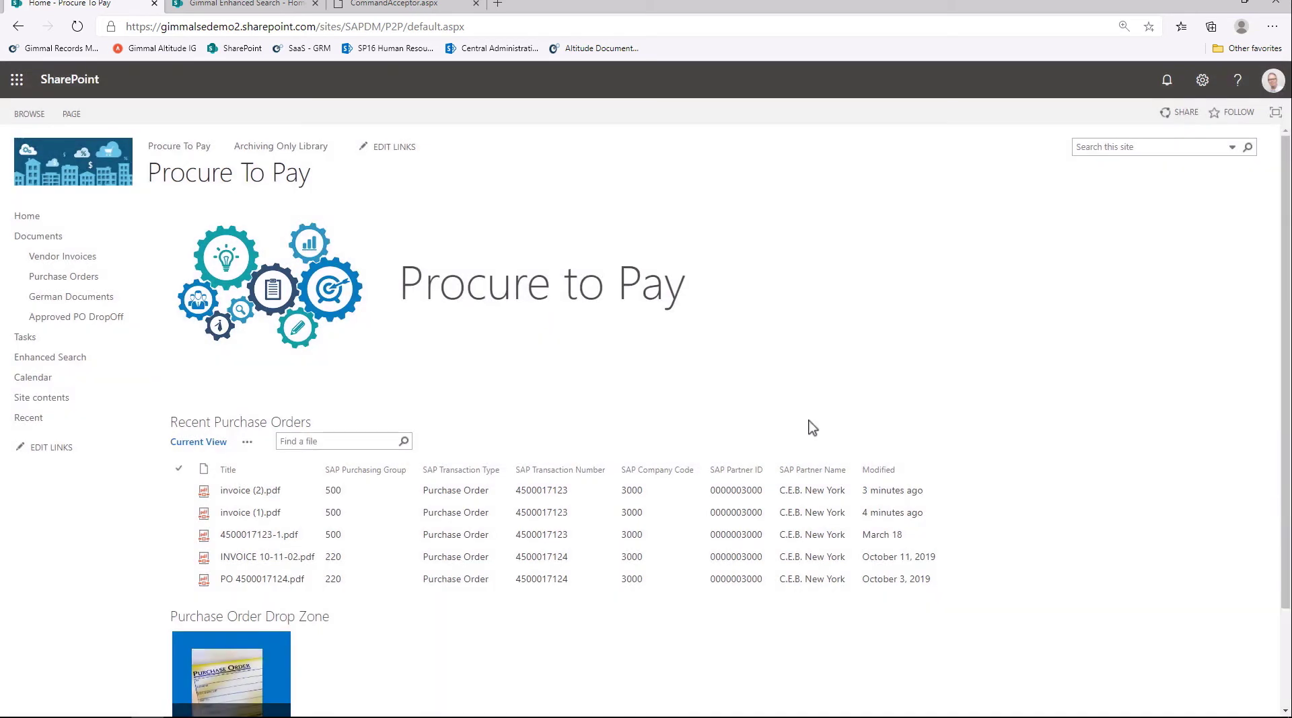
left_click(108, 303)
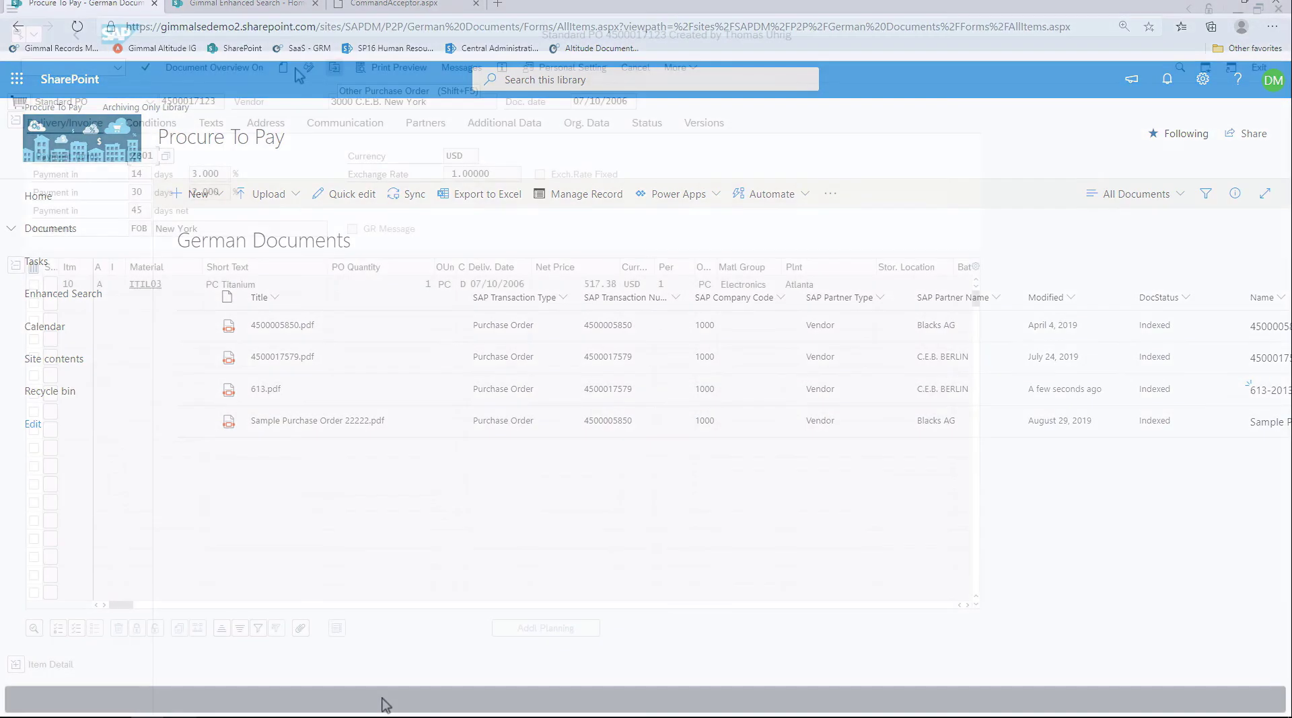
left_click(308, 68)
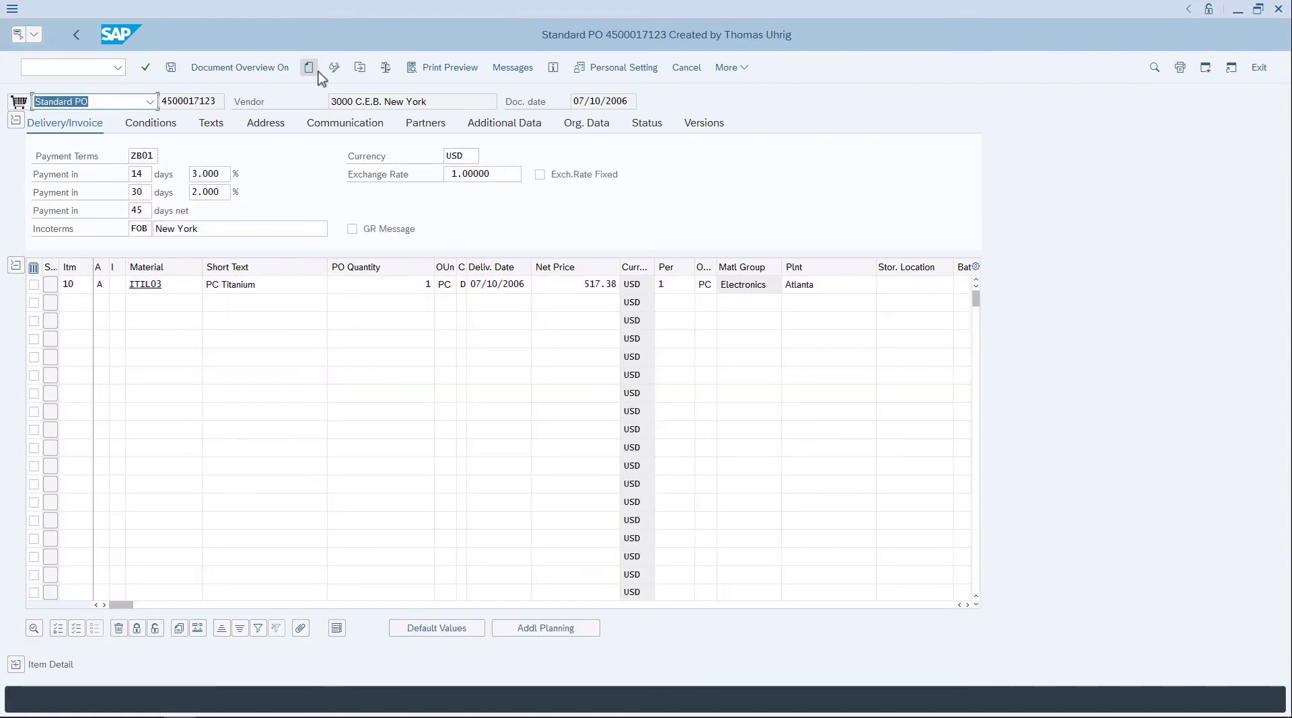
left_click(334, 68)
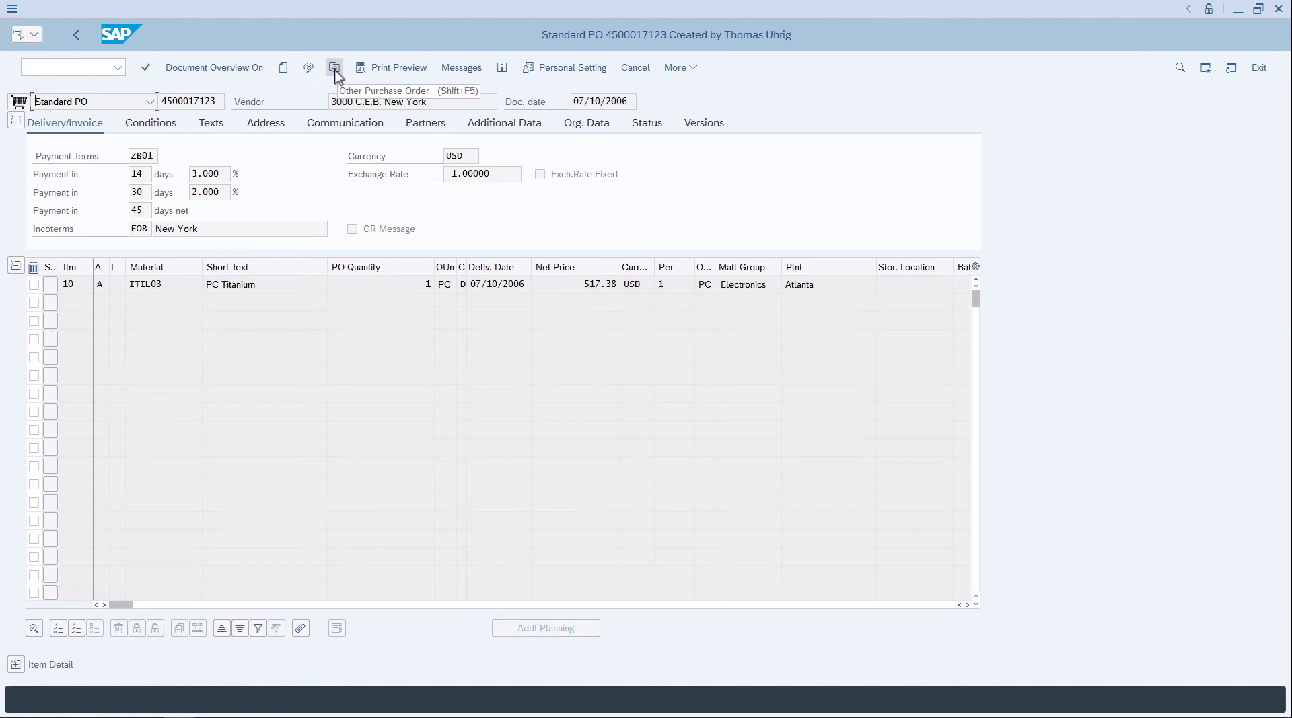
left_click(334, 68)
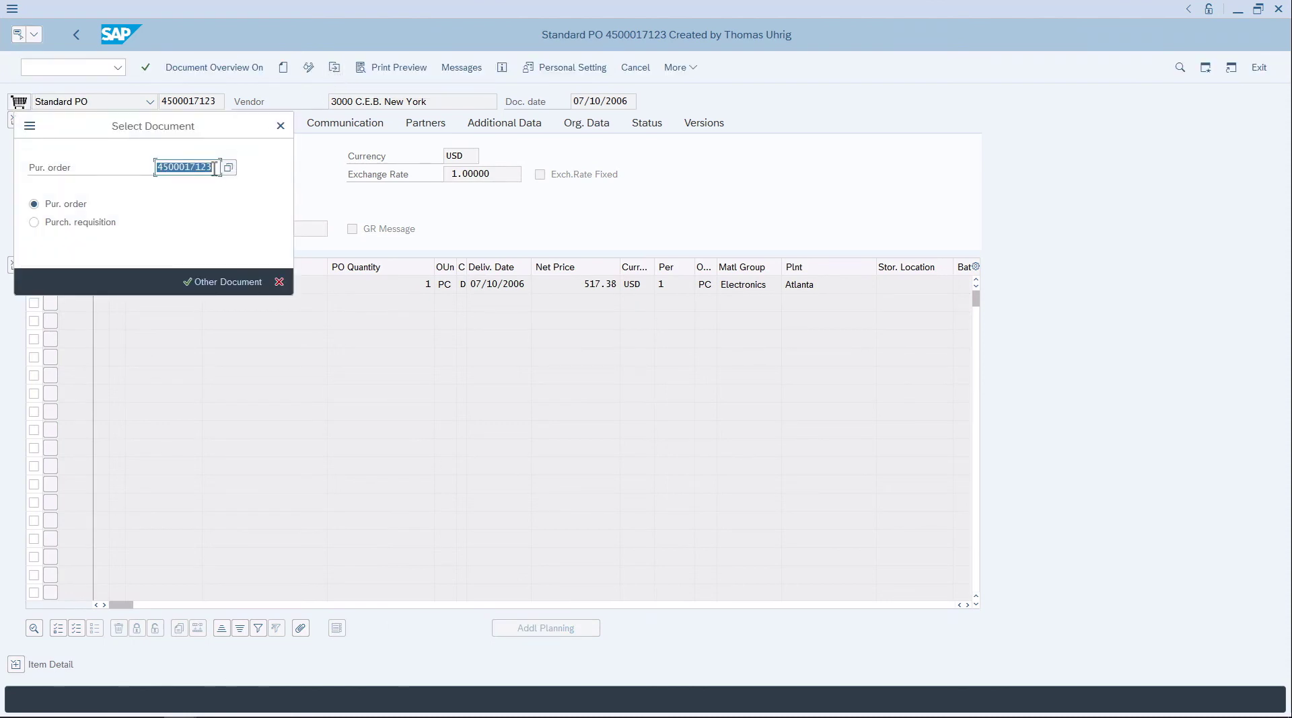
left_click(214, 168)
key("BackSpace")
key("BackSpace")
key("BackSpace")
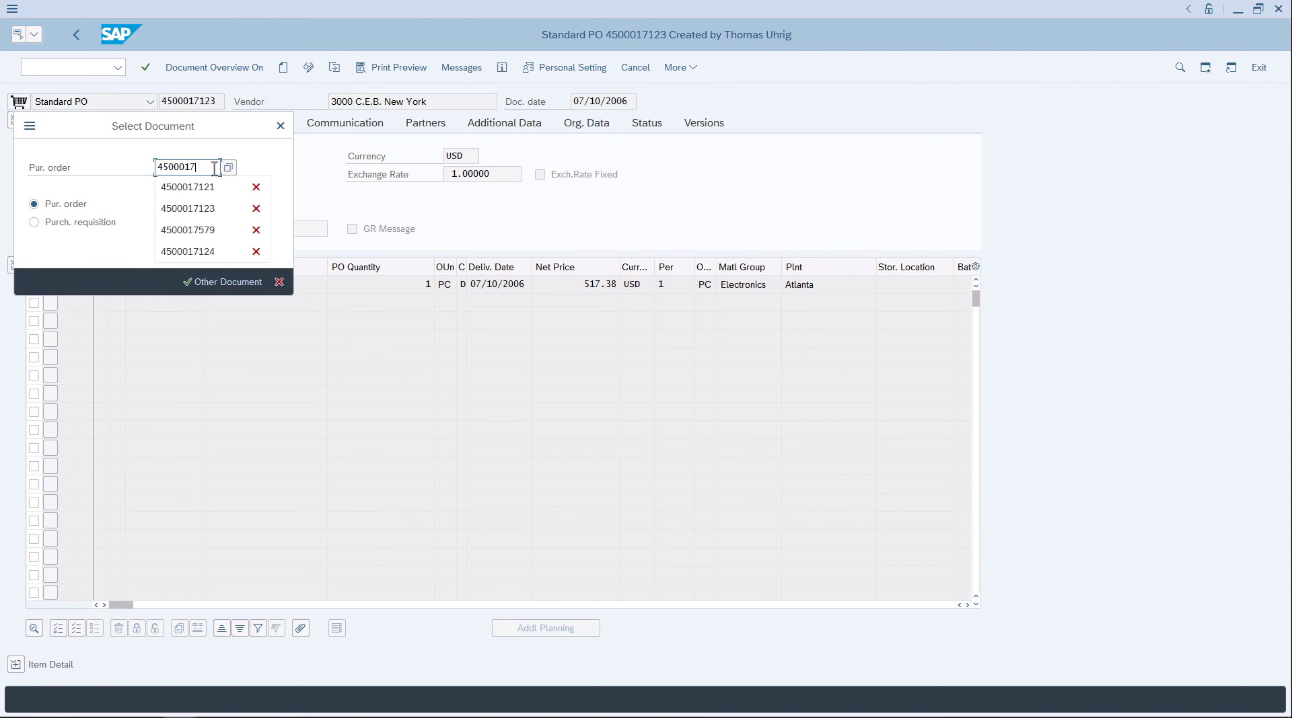
type("579")
key("Return")
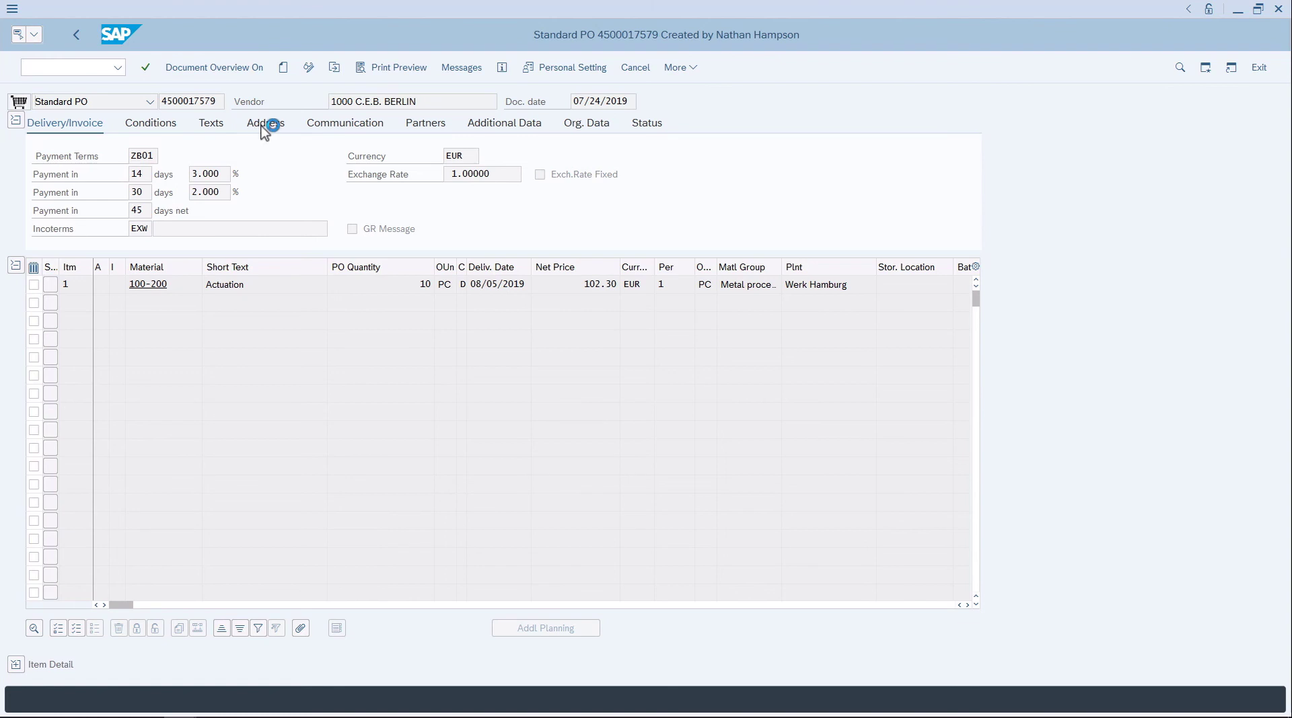
left_click(264, 128)
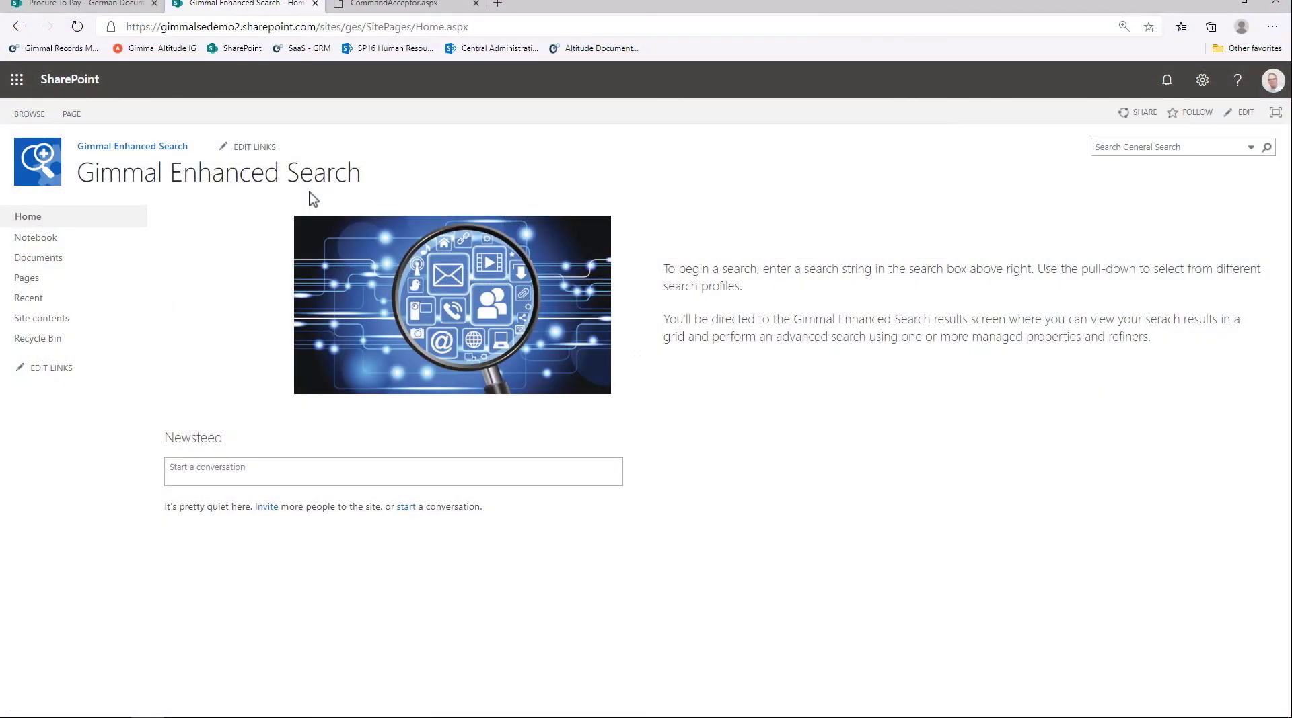
Step: Select the DM4SAP Search profile in Gimmal Enhanced Search and search for 3000
left_click(1252, 148)
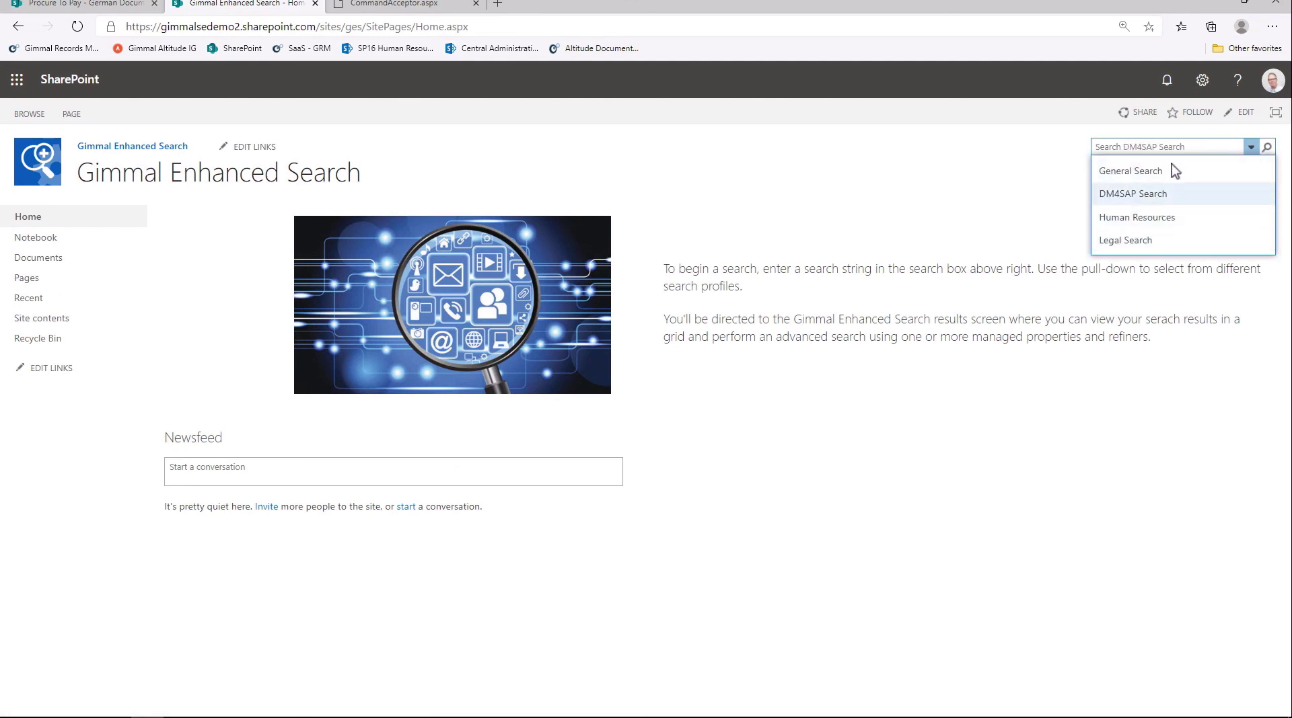
left_click(1162, 201)
left_click(1164, 150)
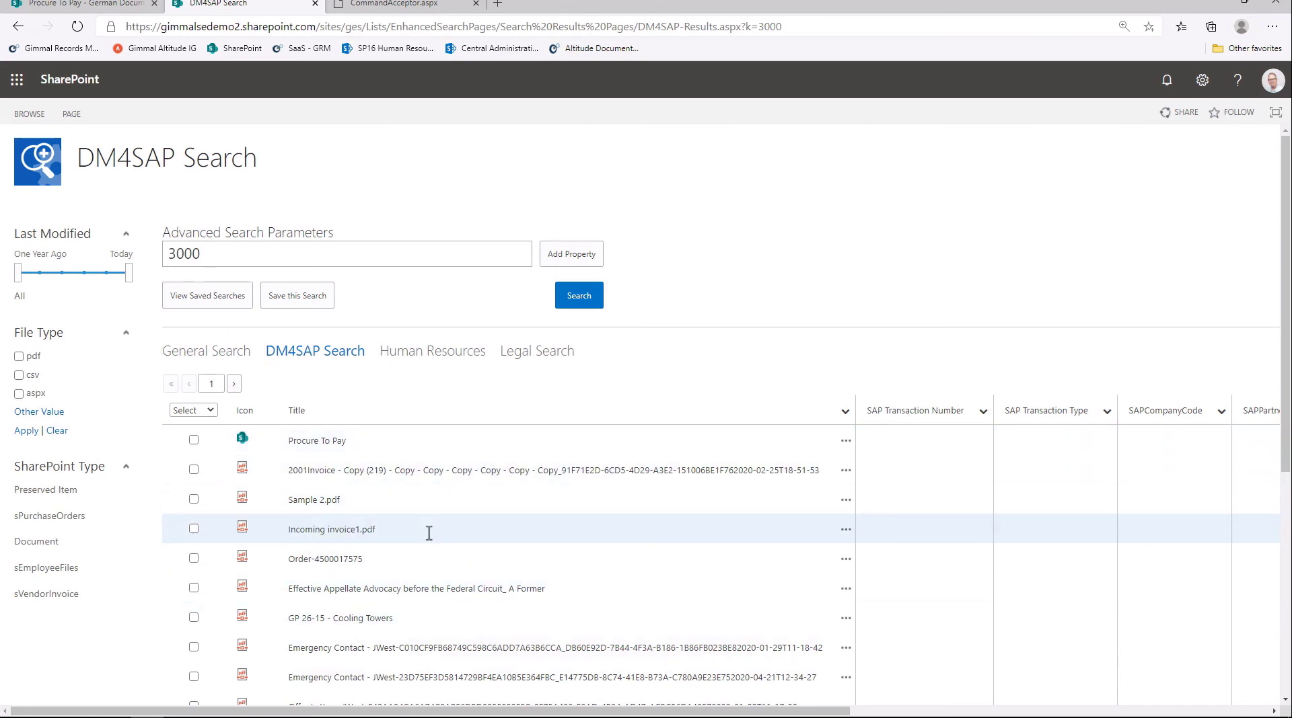
Step: Add and then discard a property condition, and refine the results to sPurchaseOrders under SharePoint Type
left_click(574, 256)
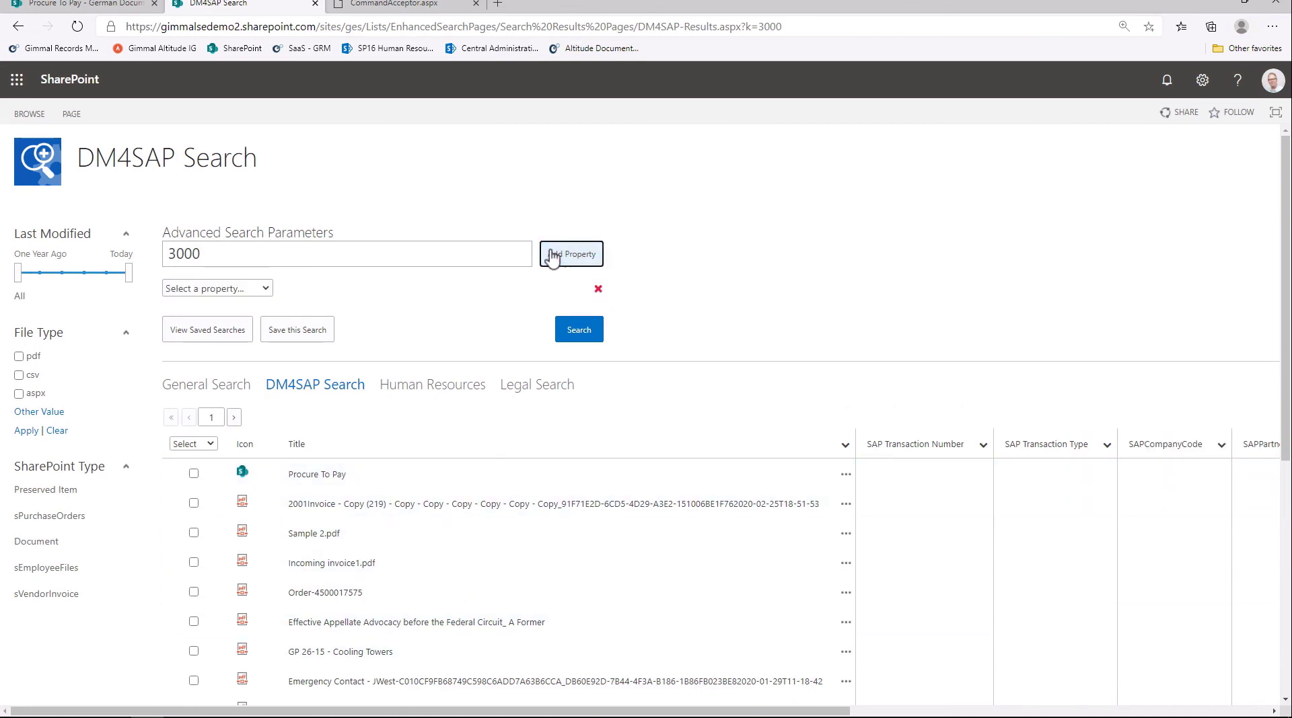
left_click(264, 289)
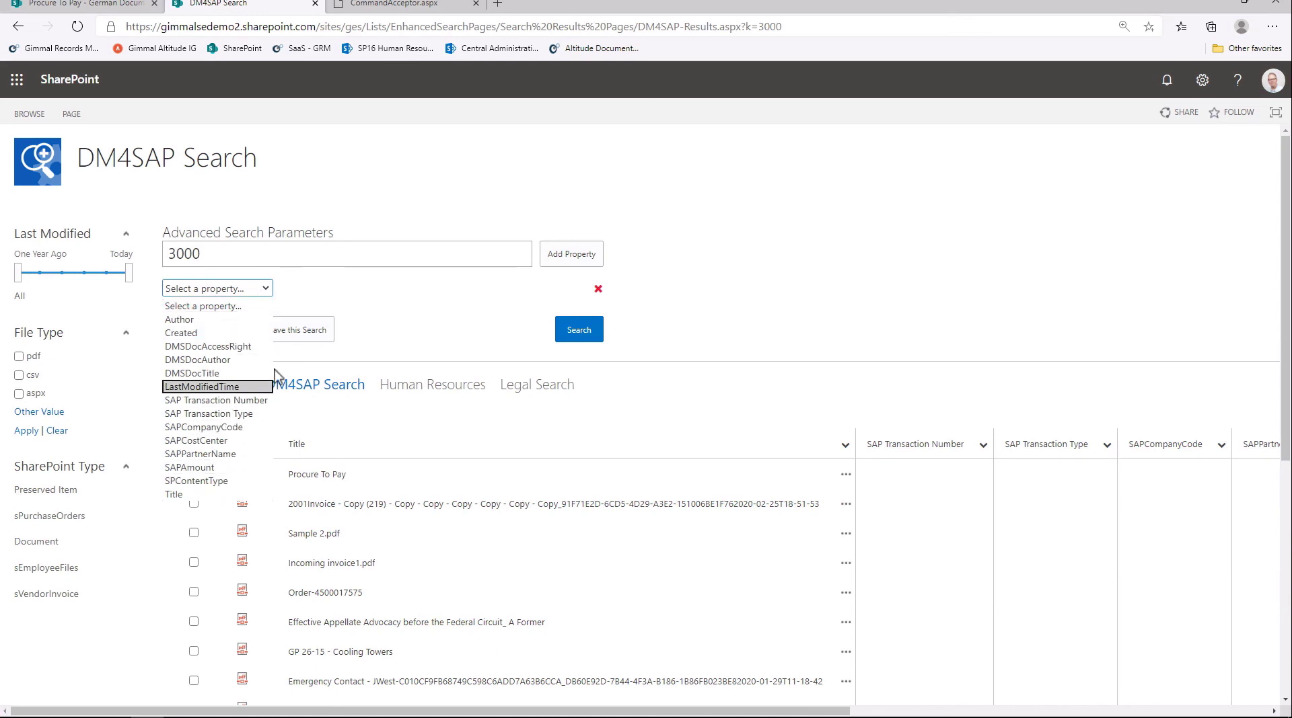
left_click(598, 291)
left_click(598, 290)
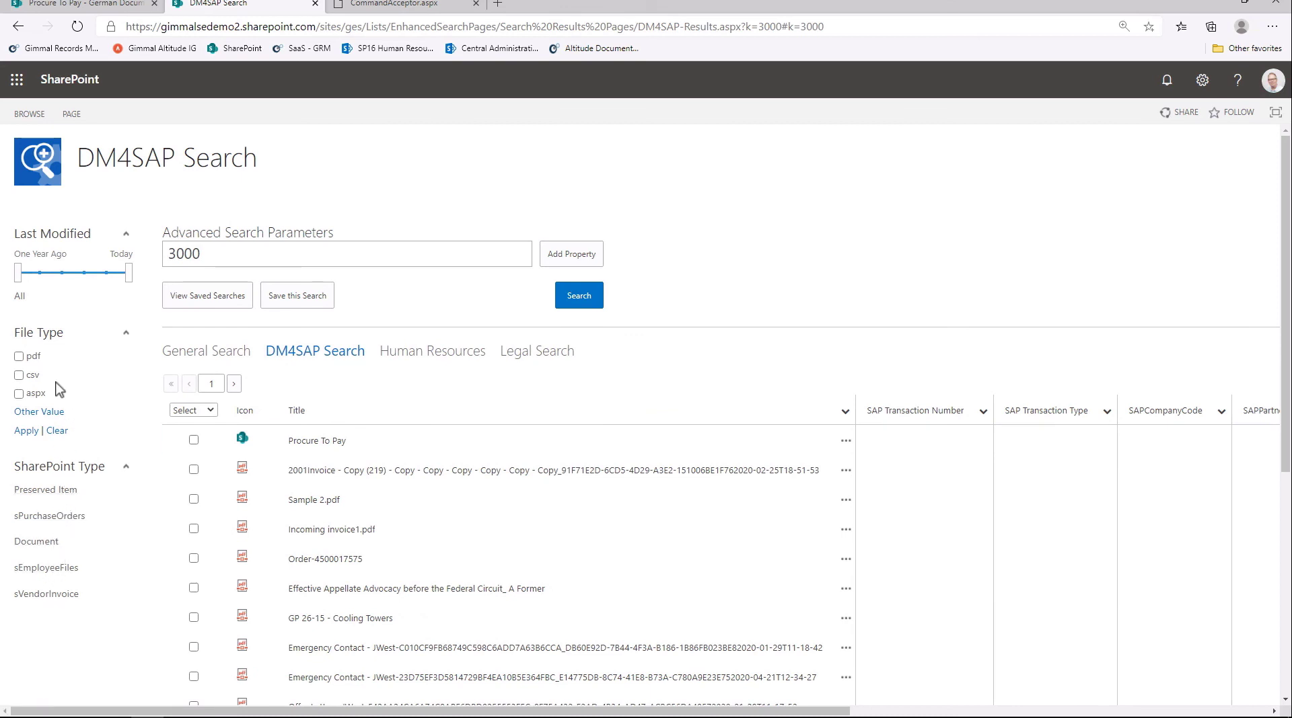
left_click(53, 519)
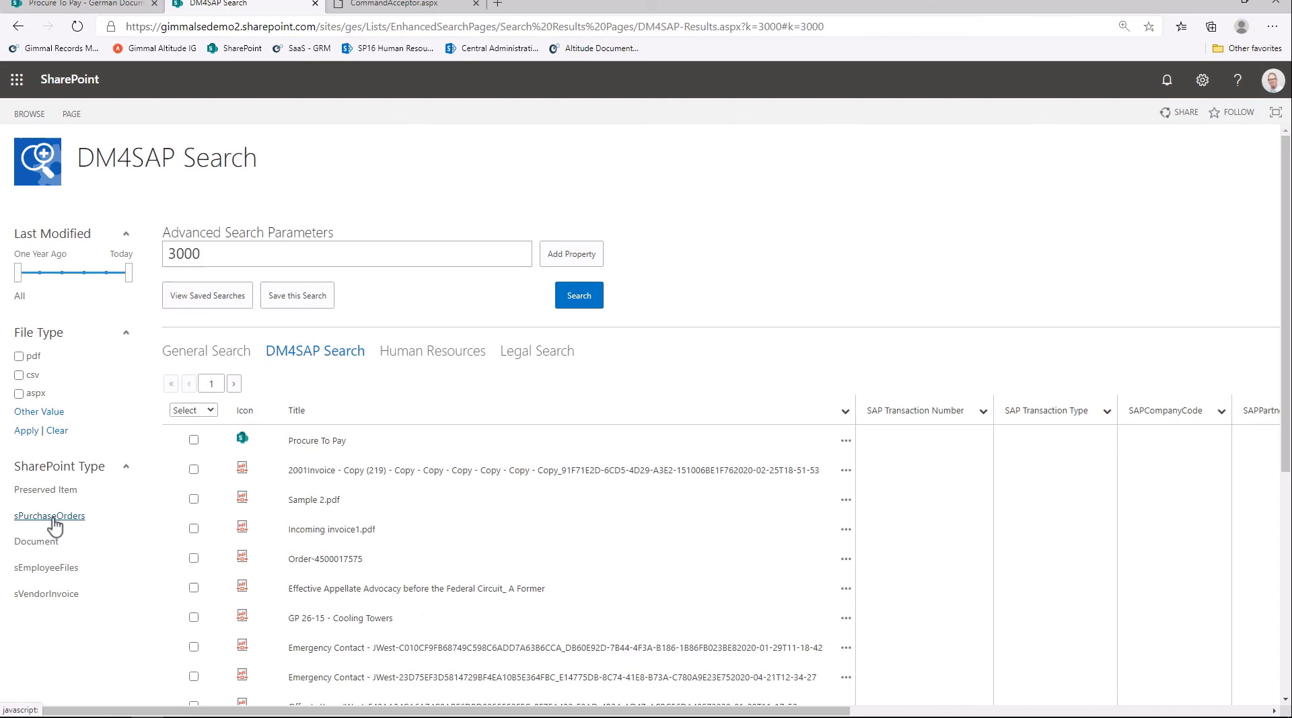